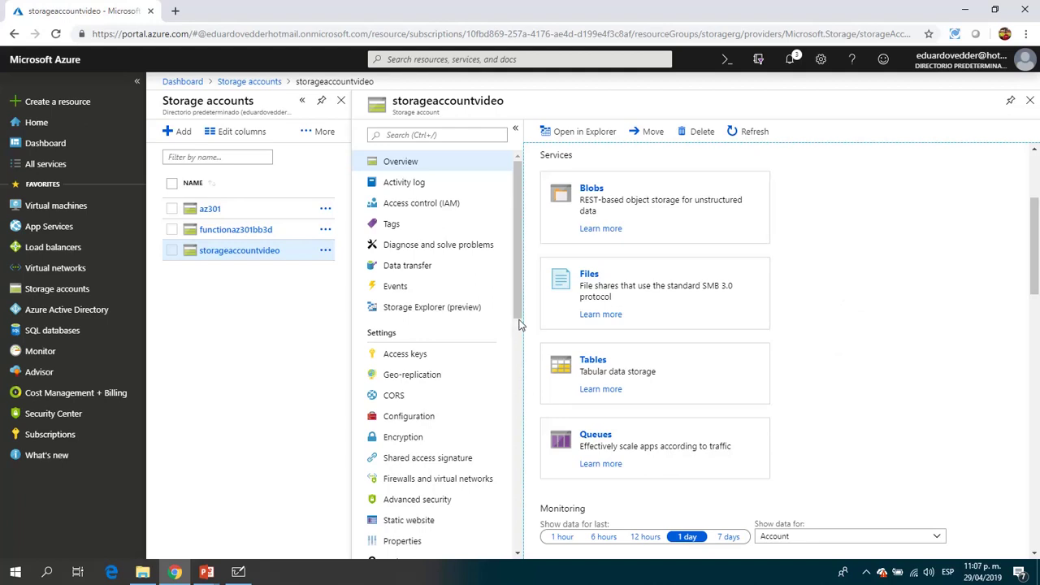
Open the geo-replication settings of storageaccountvideo and examine its primary and secondary data center locations.
scroll(518, 325, "down", 1)
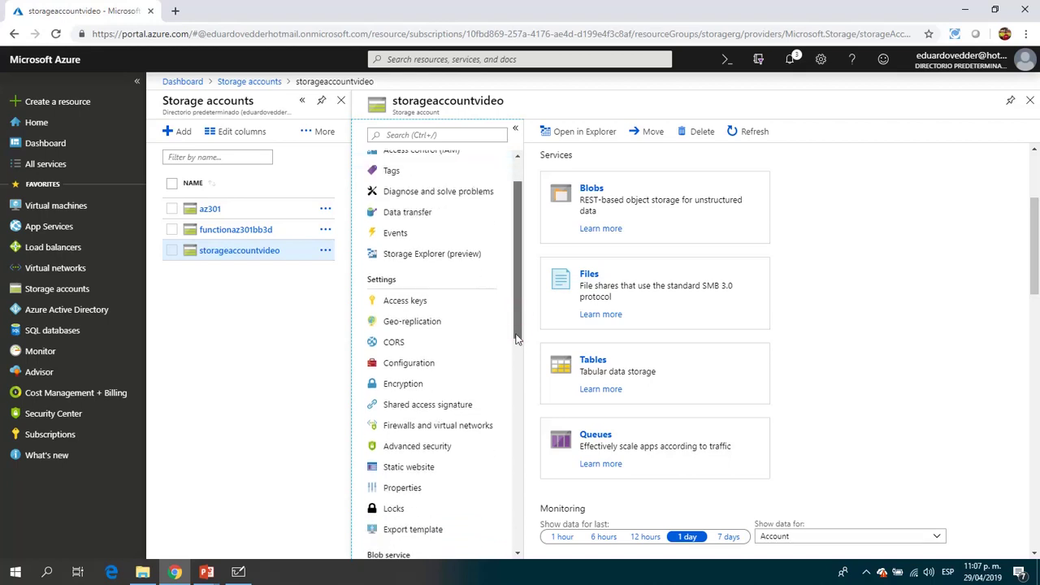
left_click(412, 323)
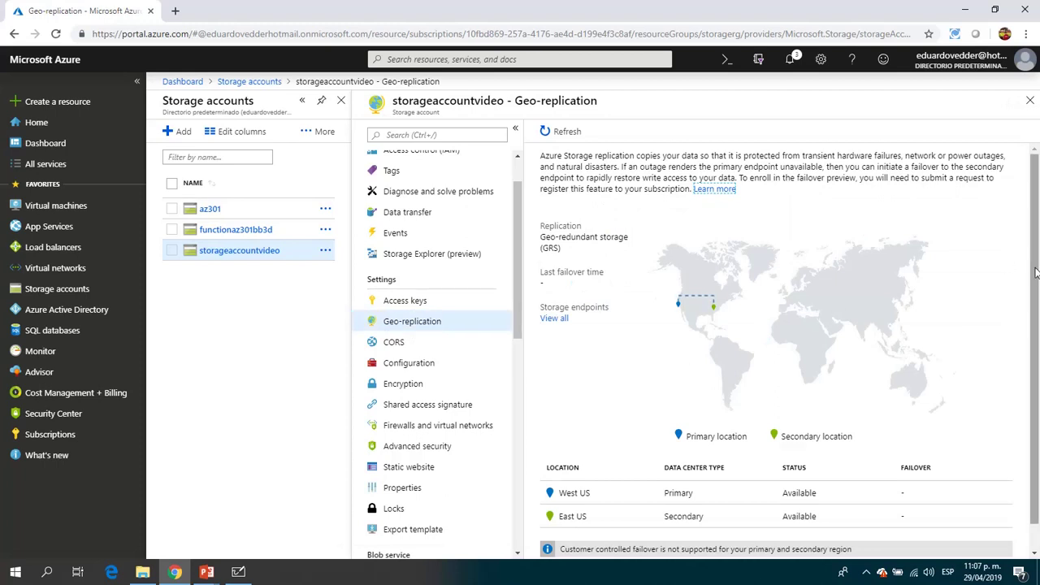
left_click_drag(1033, 269, 1035, 321)
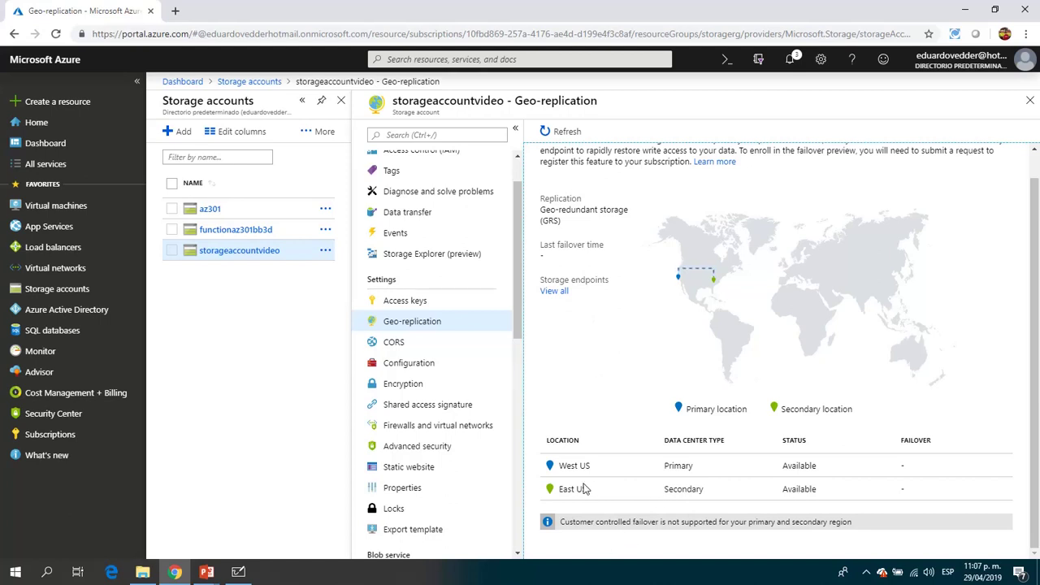
double_click(669, 489)
triple_click(573, 488)
left_click(681, 285)
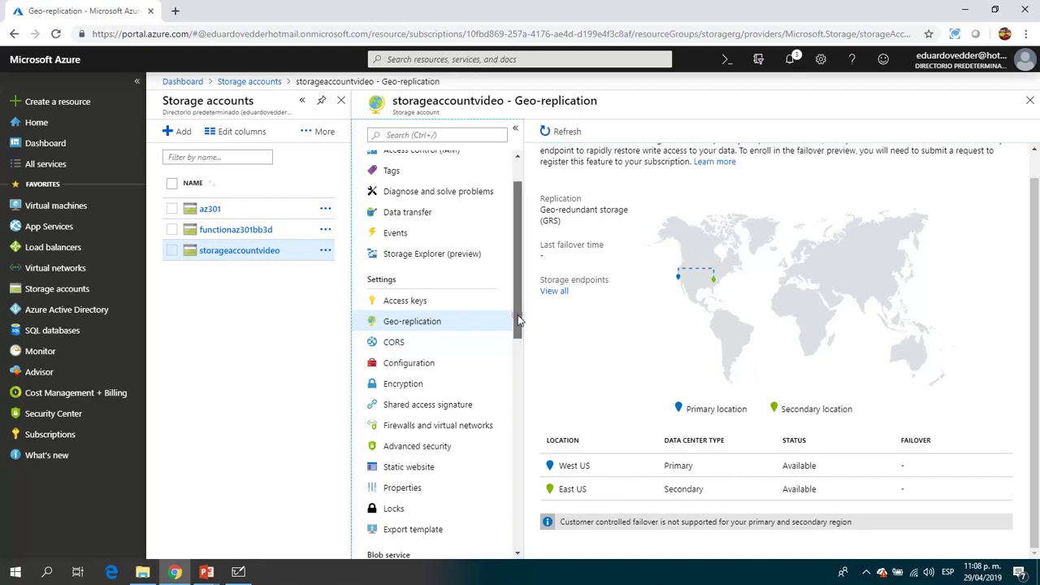
In the storage account's blob service, create a container named container1 with the Private (no anonymous access) level.
left_click_drag(517, 314, 517, 340)
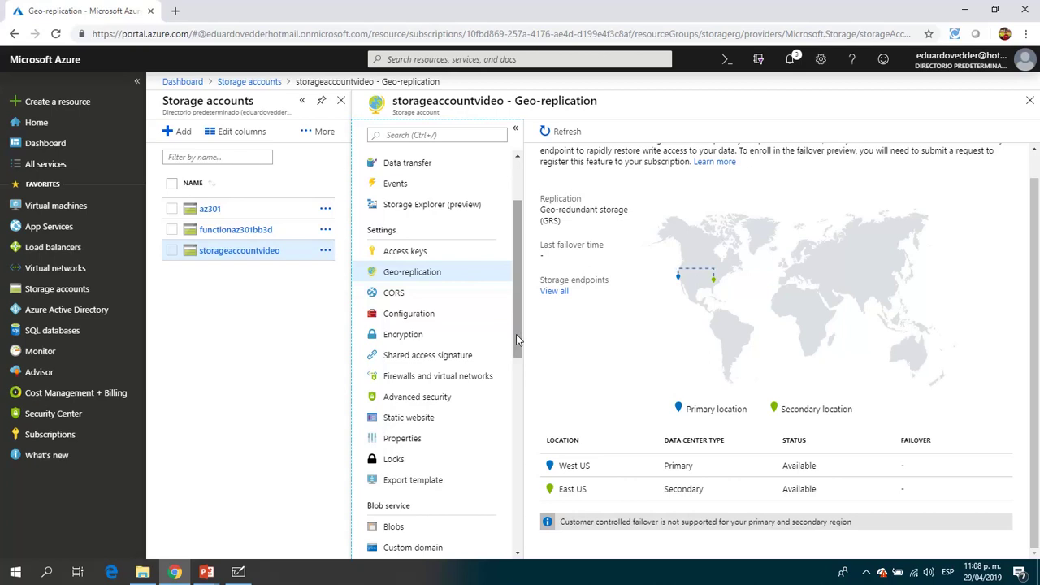
left_click_drag(517, 339, 510, 435)
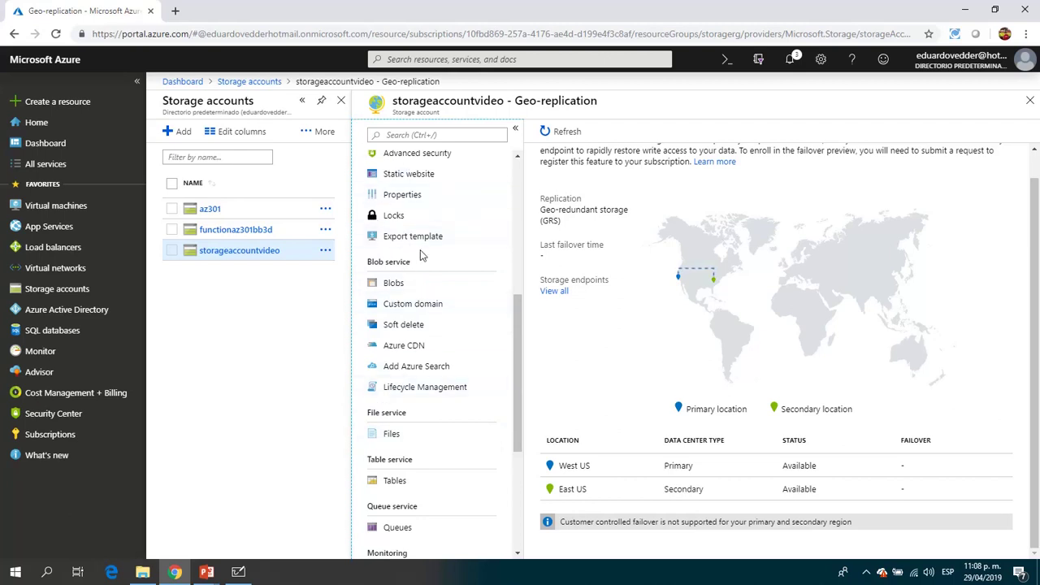
left_click(392, 285)
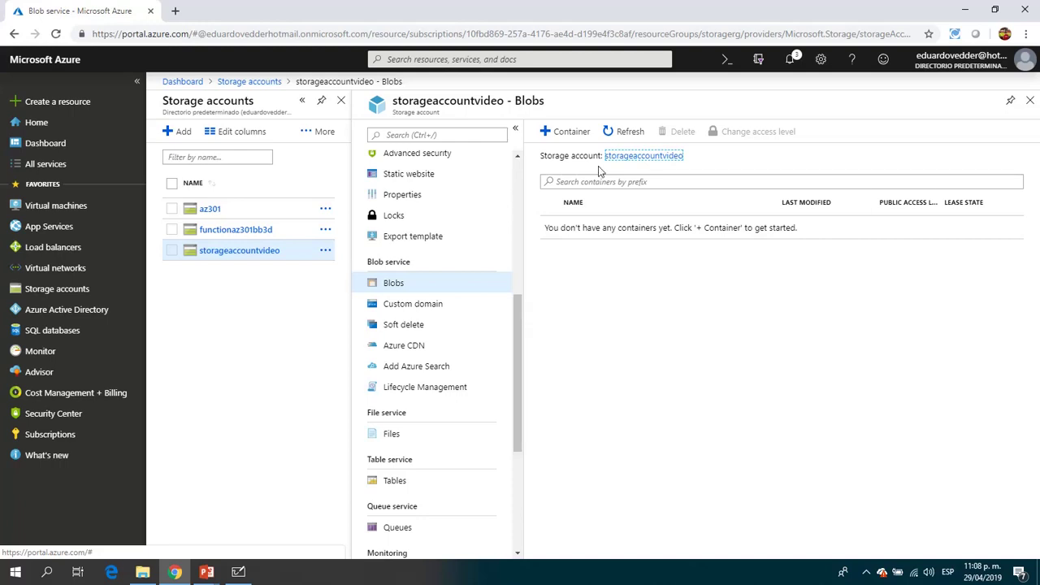
left_click(571, 132)
mouse_move(615, 224)
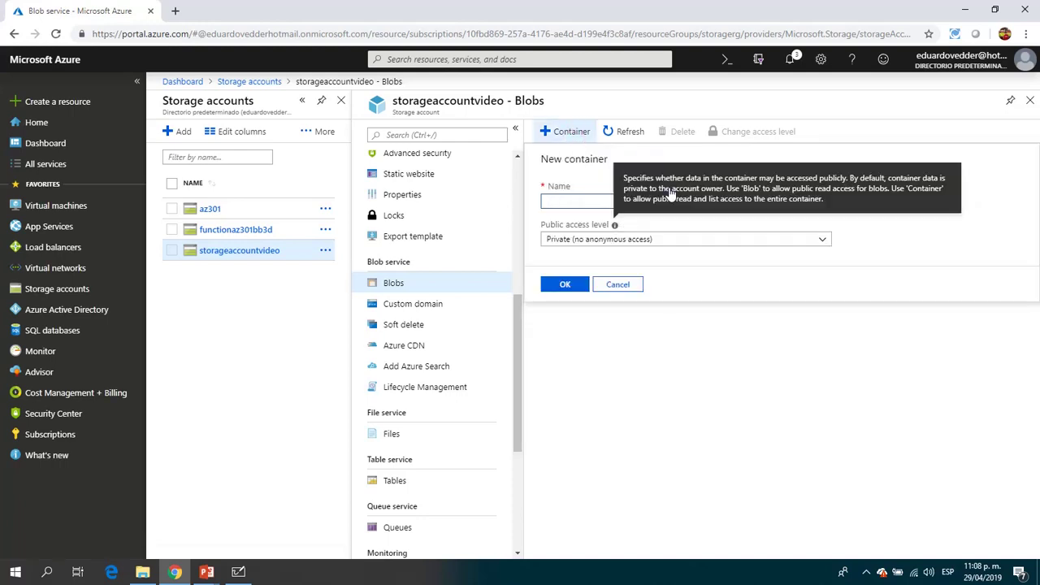
type("container1")
left_click(654, 239)
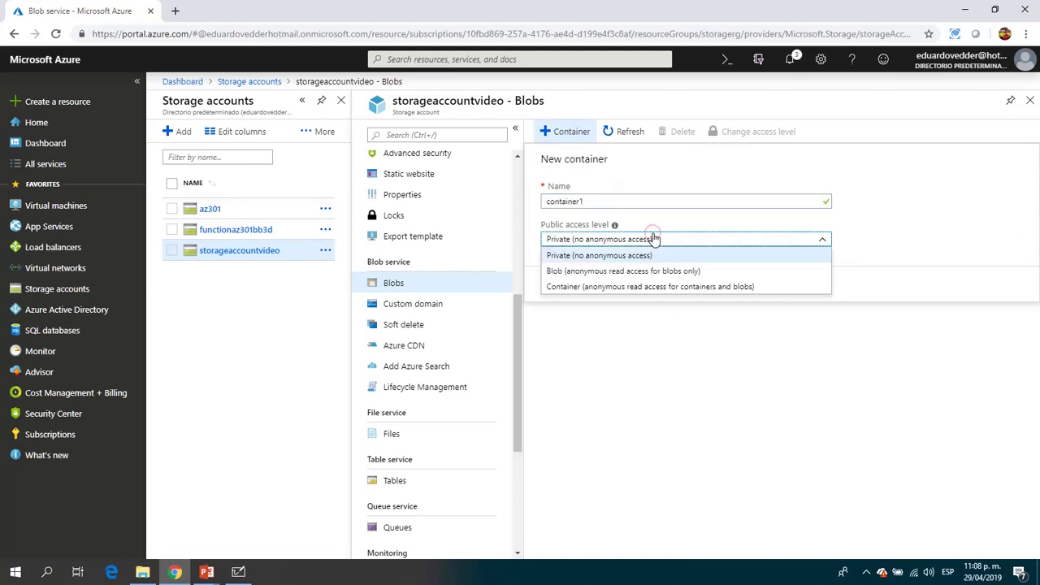
left_click(603, 257)
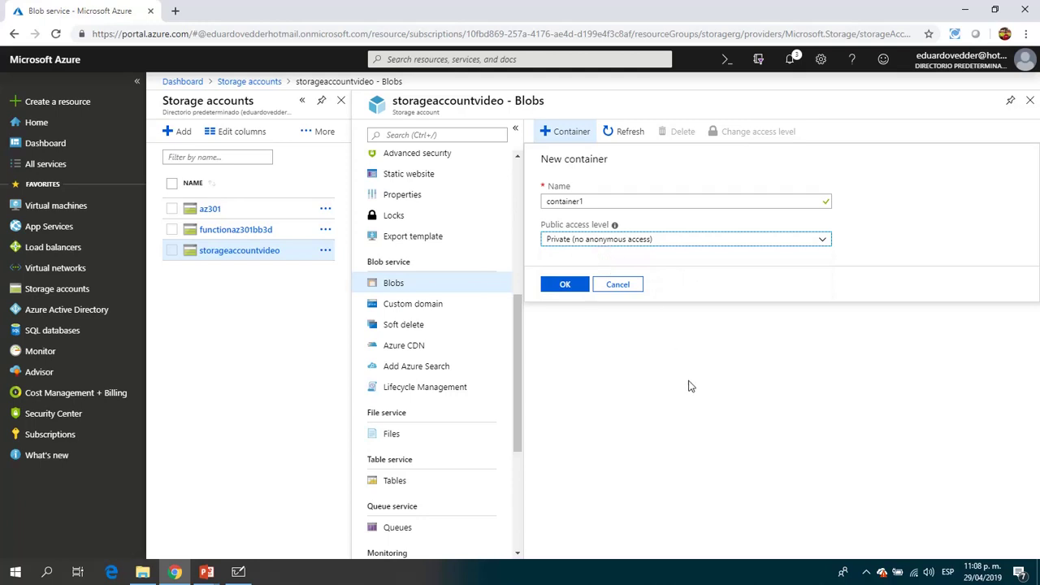
left_click(565, 286)
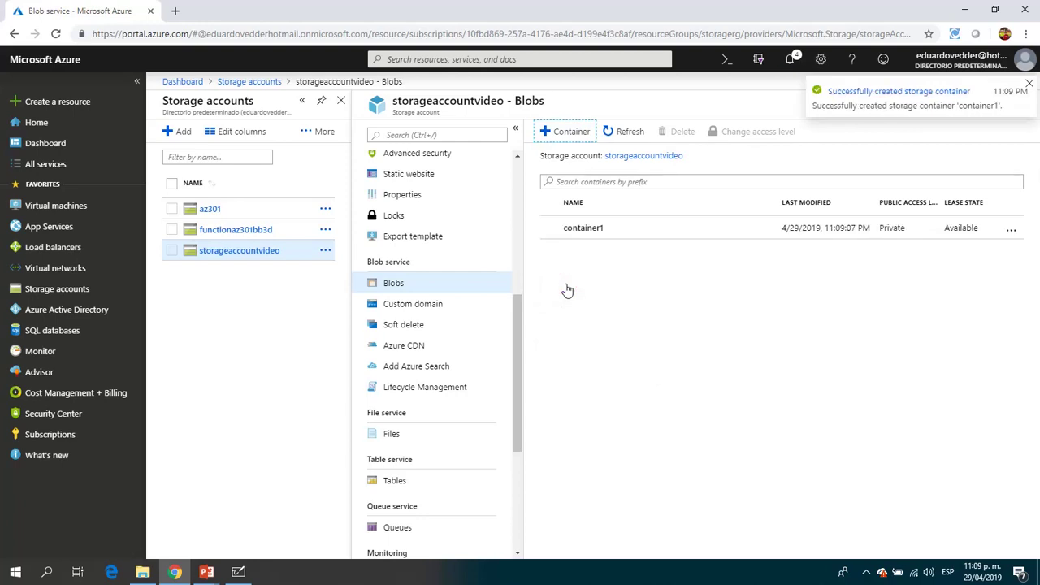
Open container1 and bring up its blob upload form.
left_click(590, 232)
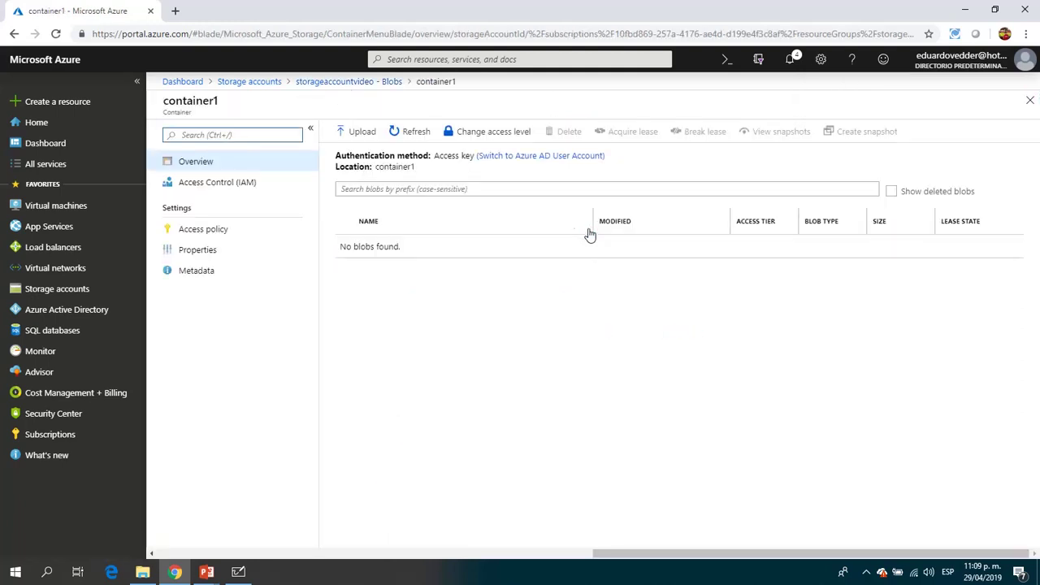
left_click(355, 132)
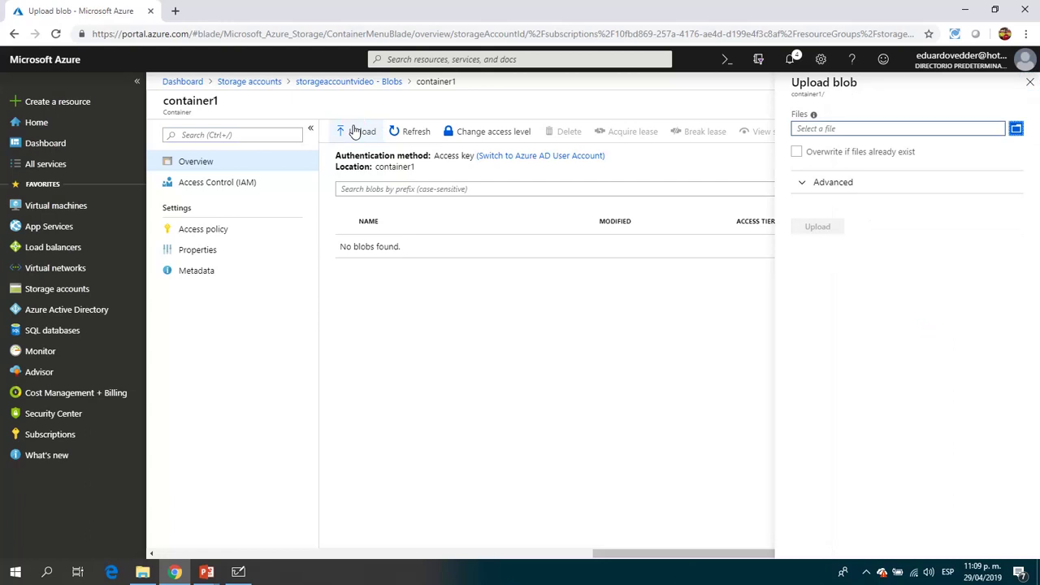
Switch to Microsoft Whiteboard and review the Types of Blobs note beside Blob Storage (containers).
key("alt+Tab")
key("alt+Tab")
key("alt+Tab")
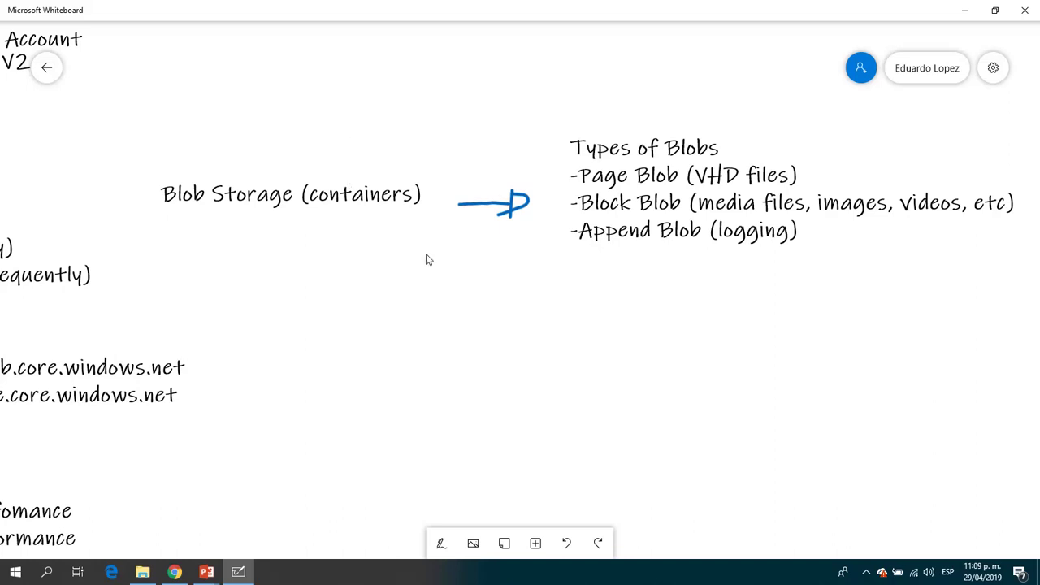
left_click_drag(429, 256, 360, 267)
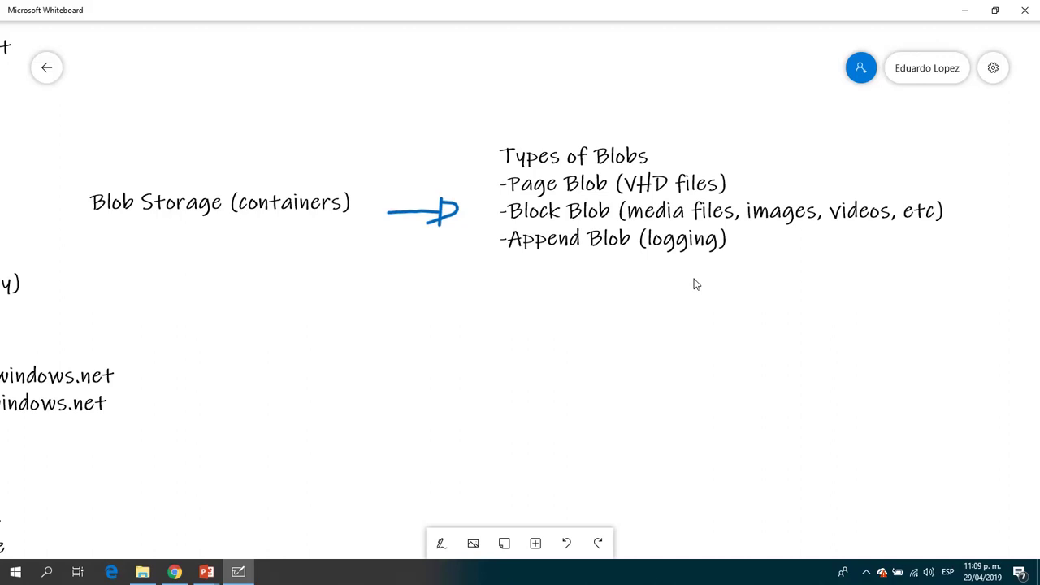
left_click(691, 195)
left_click(707, 331)
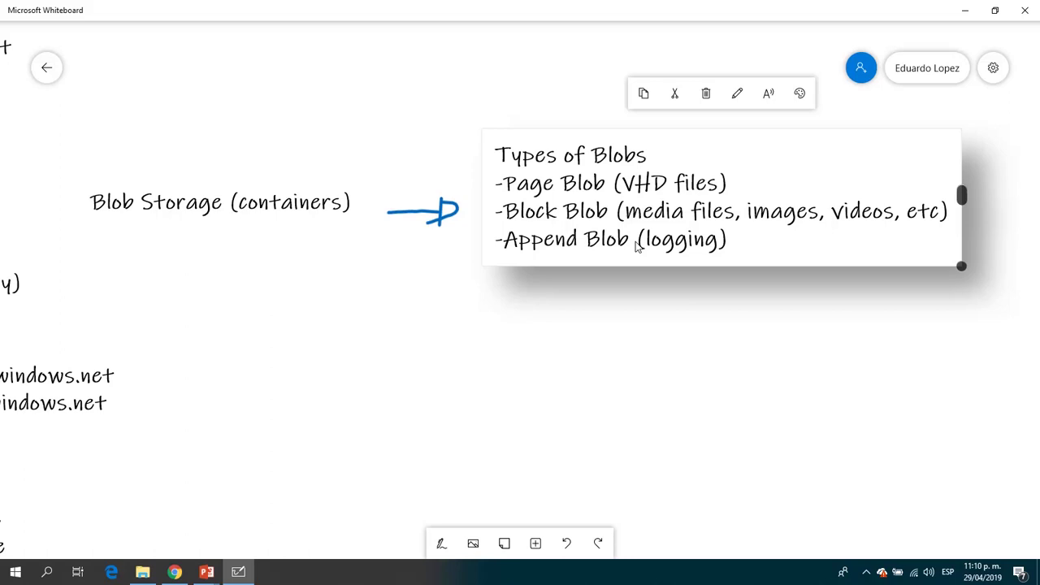
Return to the Azure portal in Chrome and choose Tech Summit Tampa.mp4 from the Escritorio folder as the file for container1.
key("alt+Tab")
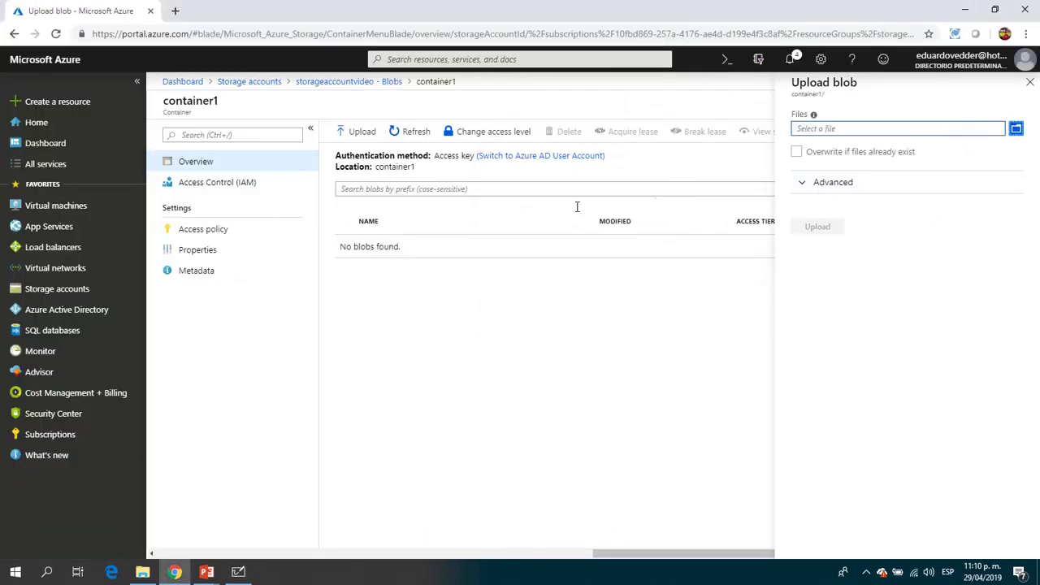
left_click(1016, 130)
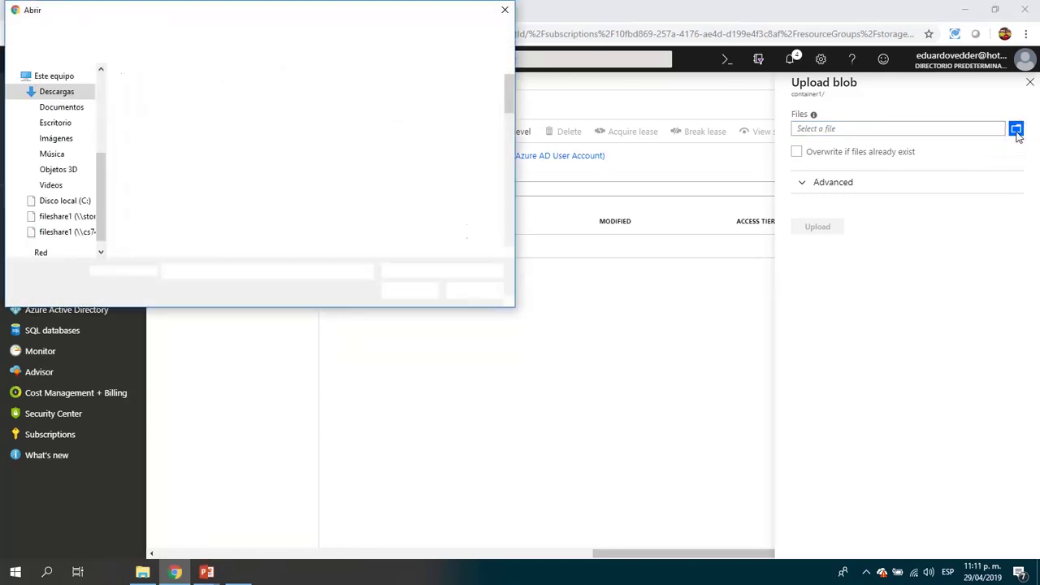
left_click_drag(509, 90, 560, 81)
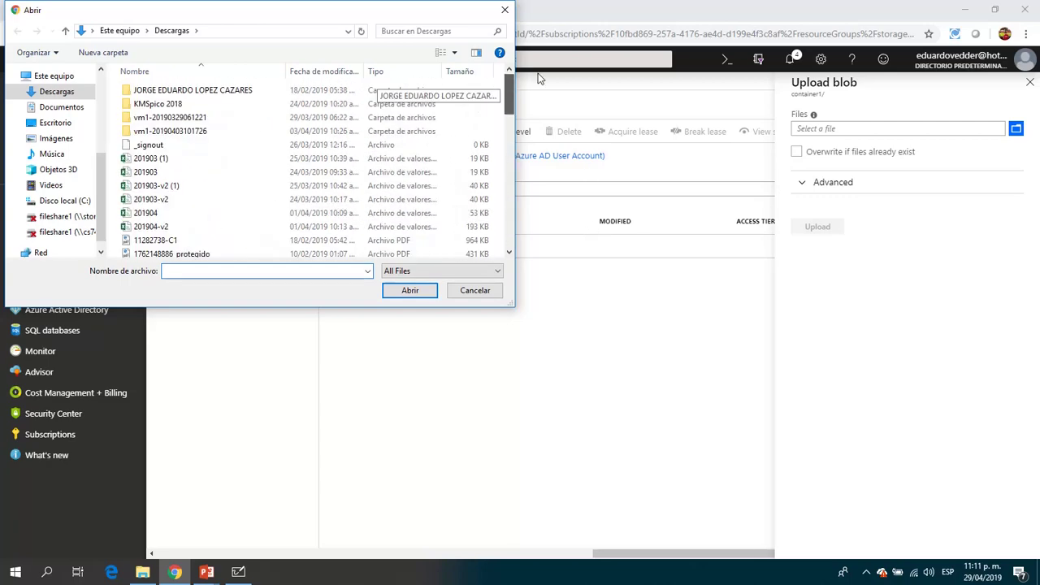
left_click(70, 126)
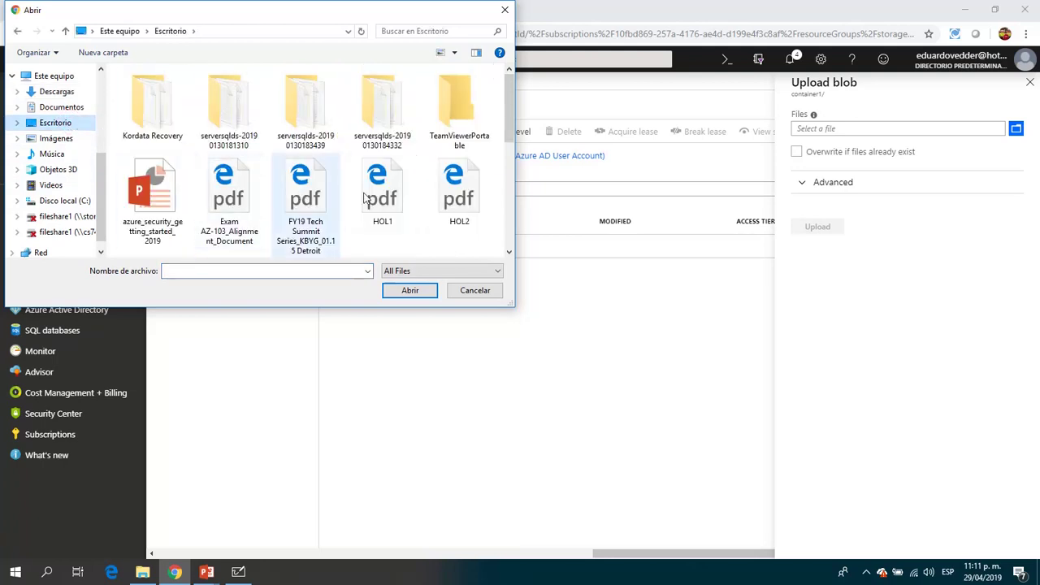
scroll(451, 191, "down", 3)
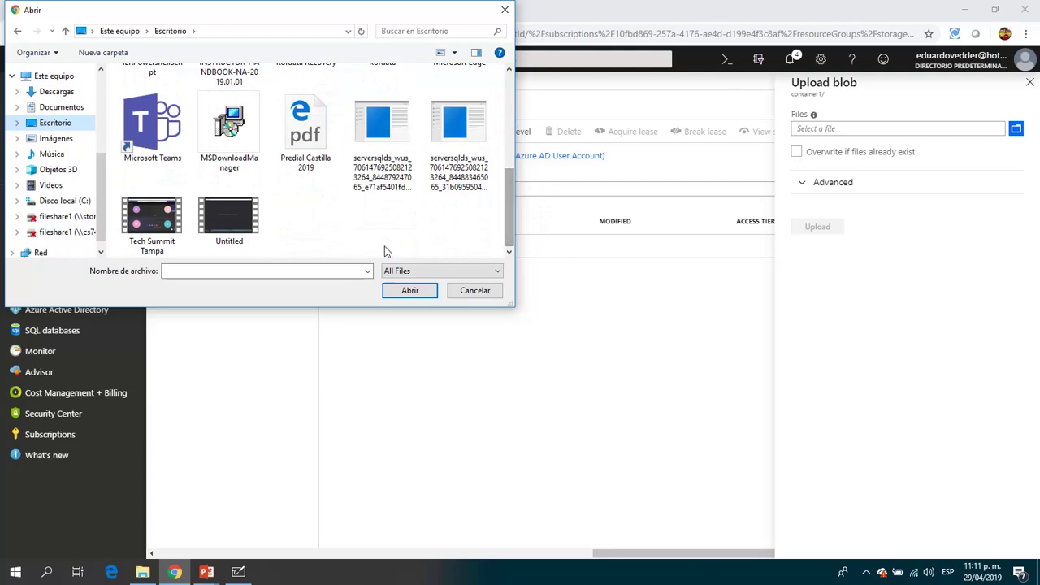
double_click(151, 223)
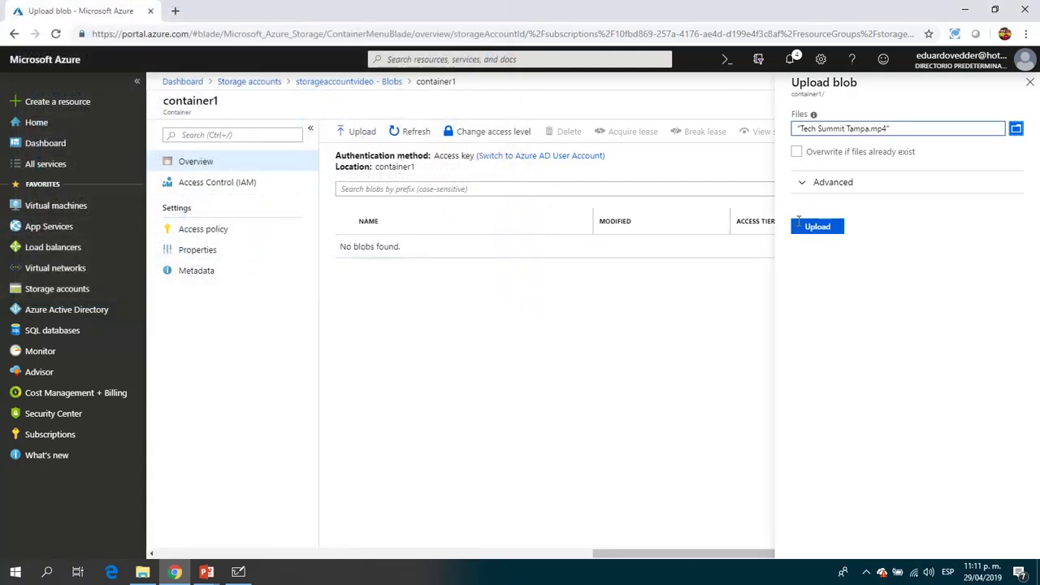
Check the advanced blob type and block size options, keep Block blob and 4 MB, and upload the selected video.
left_click(832, 184)
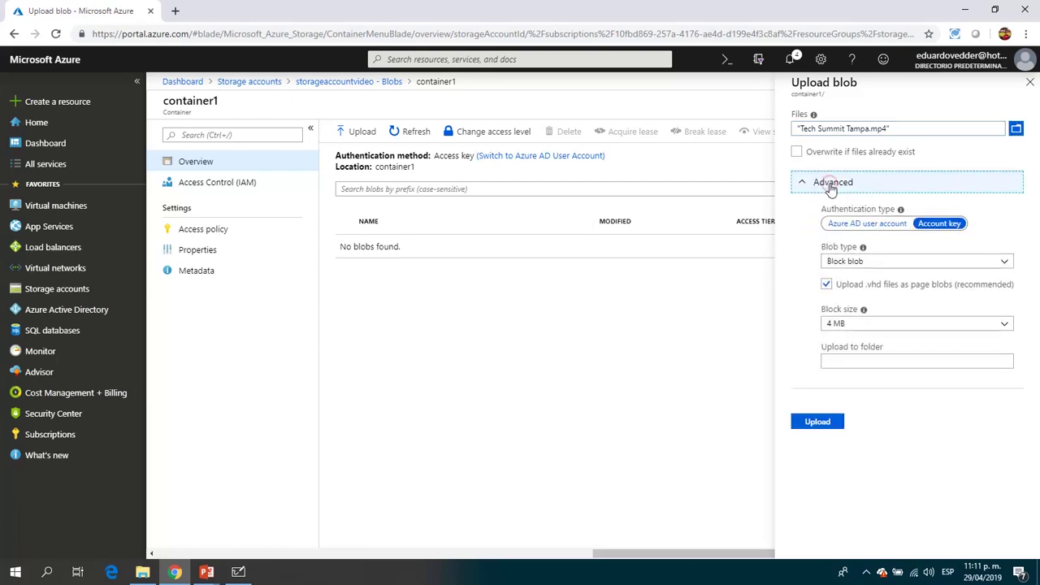
left_click(902, 259)
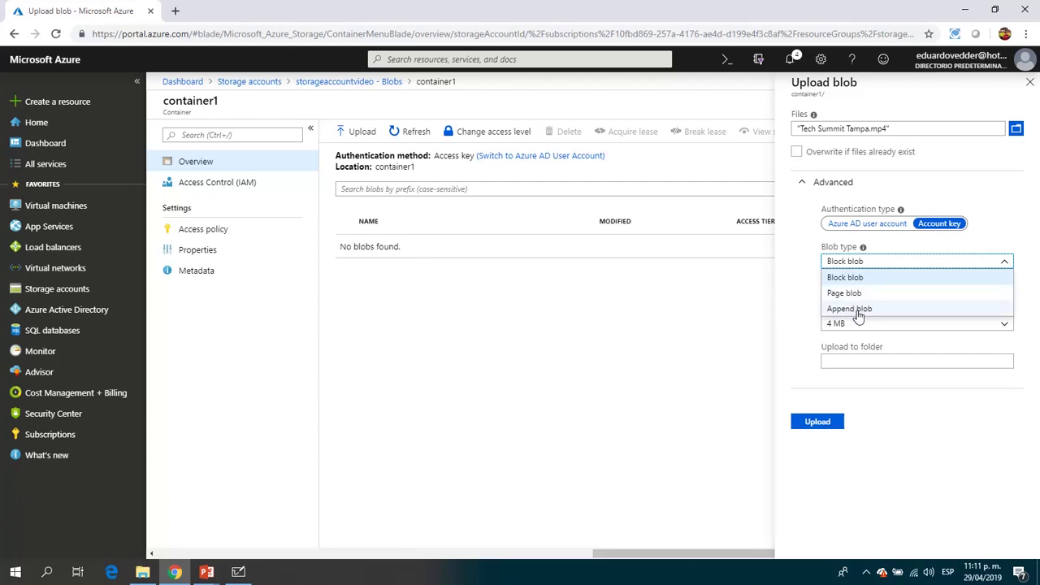
left_click(797, 317)
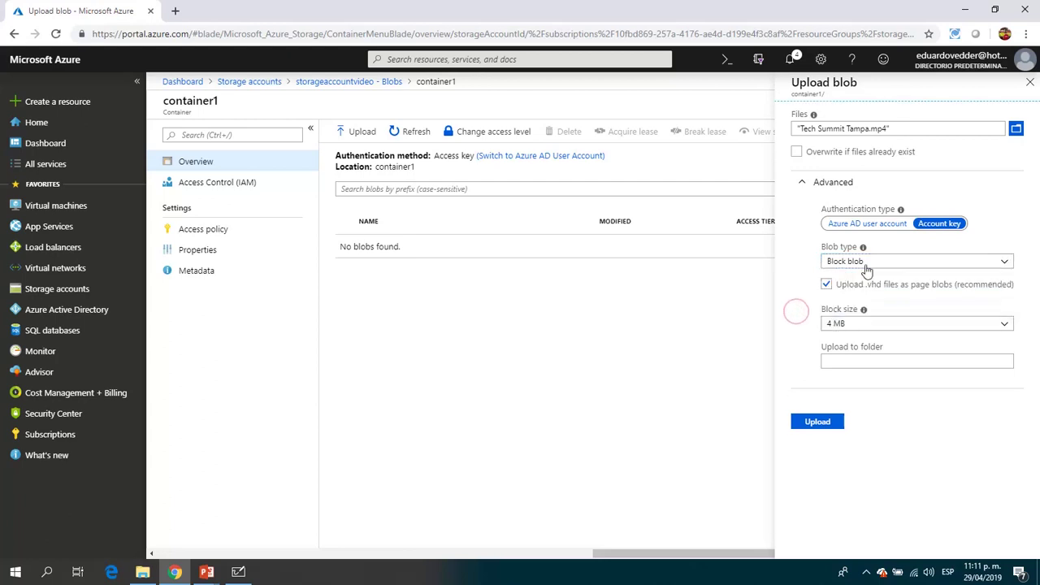
left_click(866, 269)
left_click(866, 271)
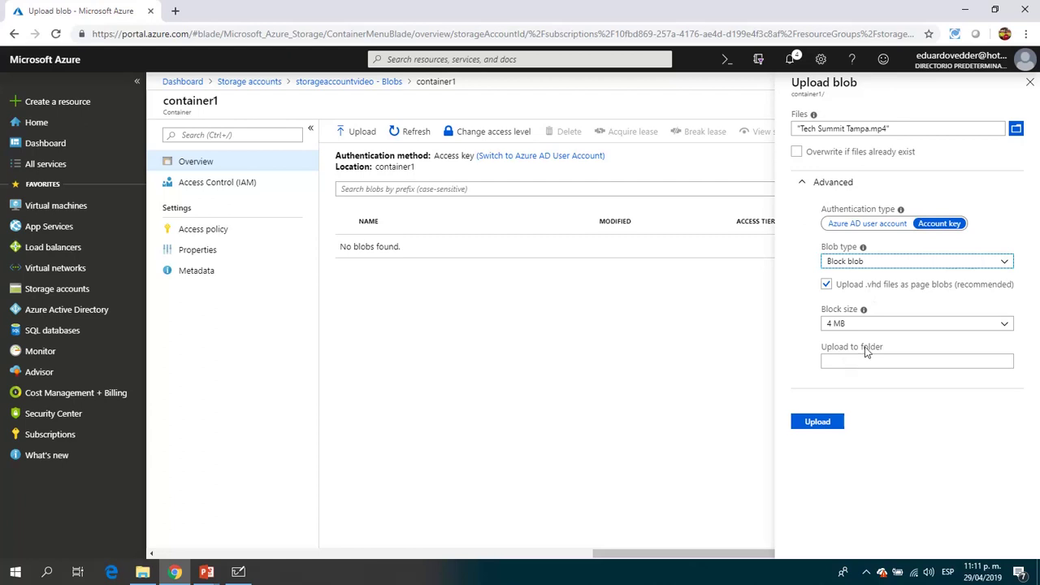
left_click(895, 325)
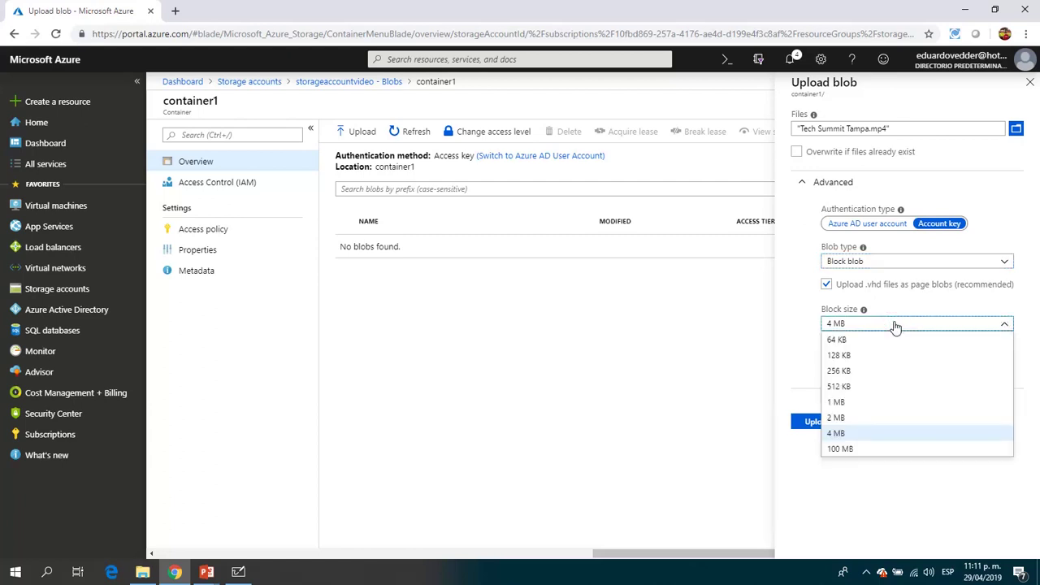
left_click(810, 498)
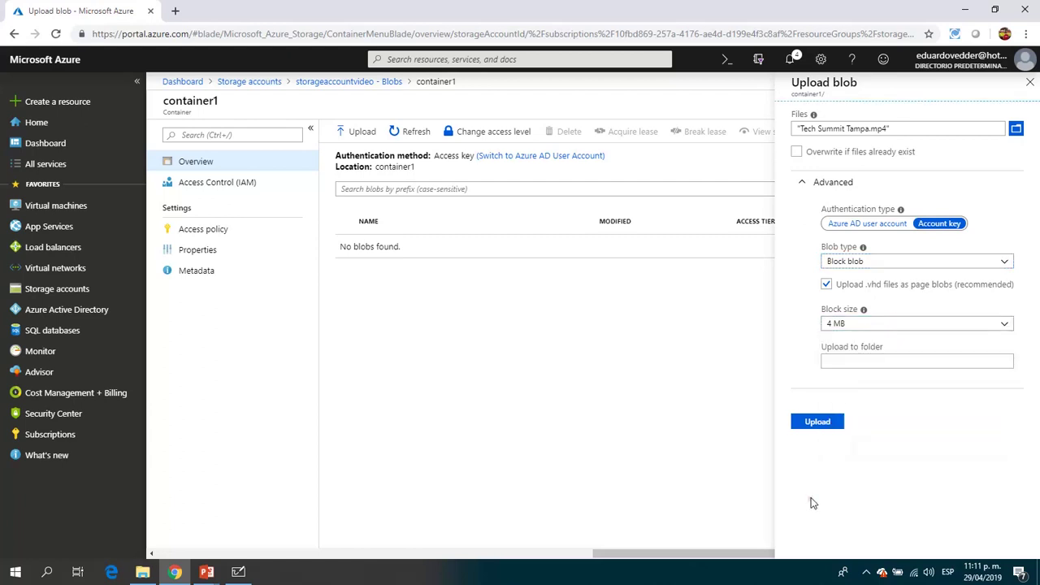
left_click(823, 423)
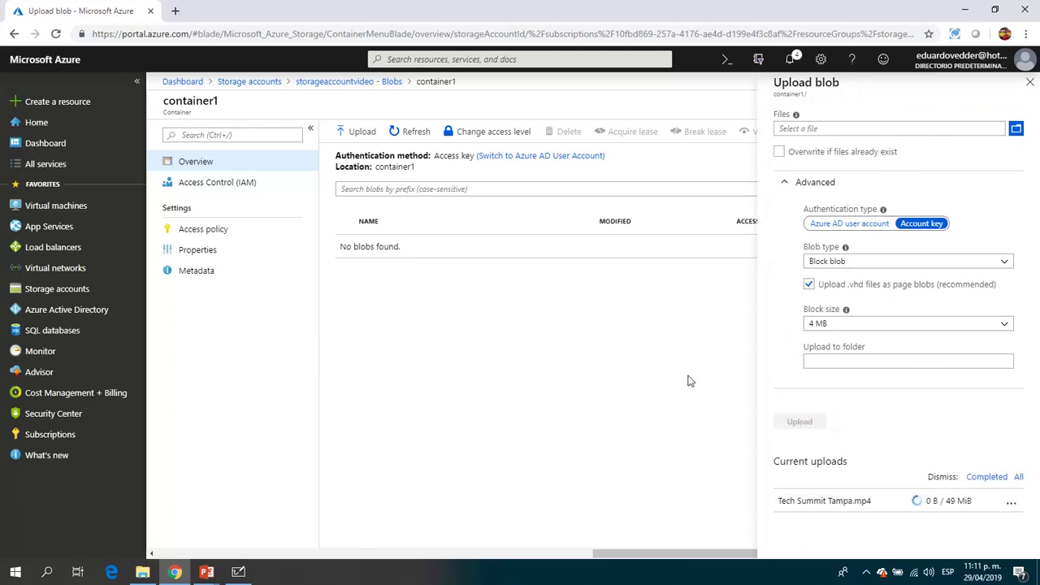
left_click(363, 136)
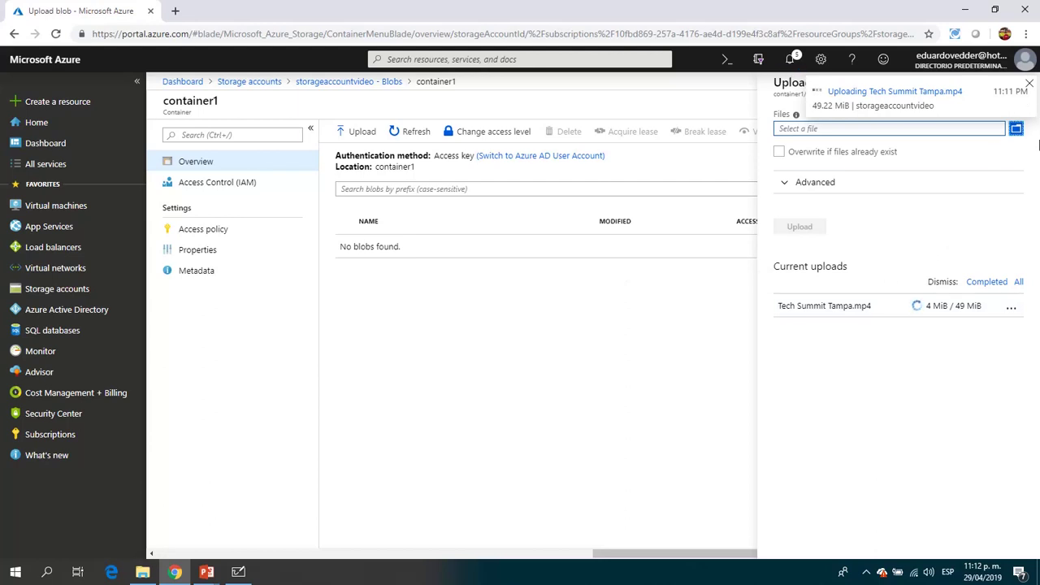
left_click(541, 419)
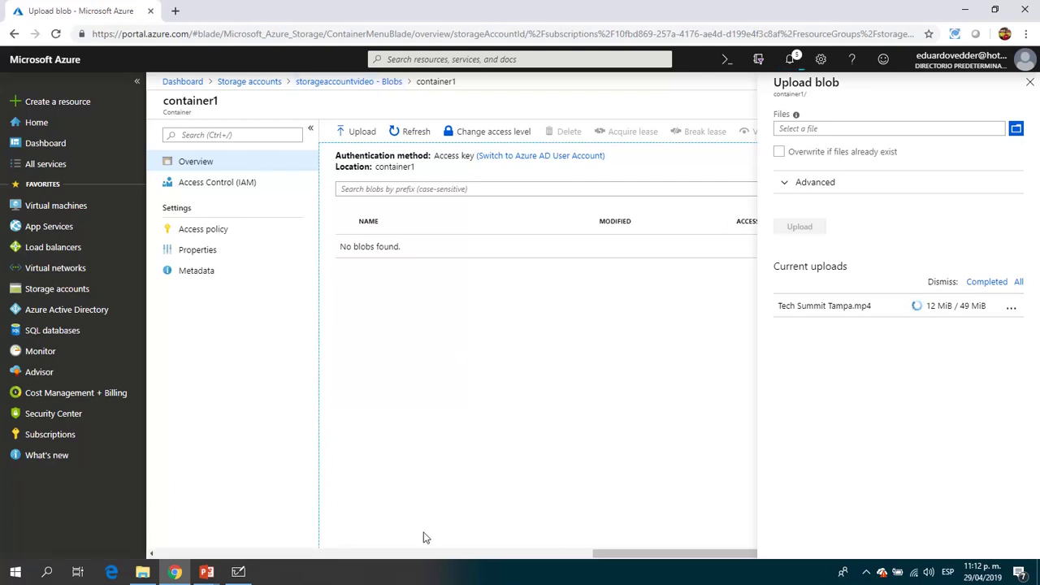
Switch to Microsoft Whiteboard and highlight the word "blob" in the first URL of the Endpoints note.
key("alt+Tab")
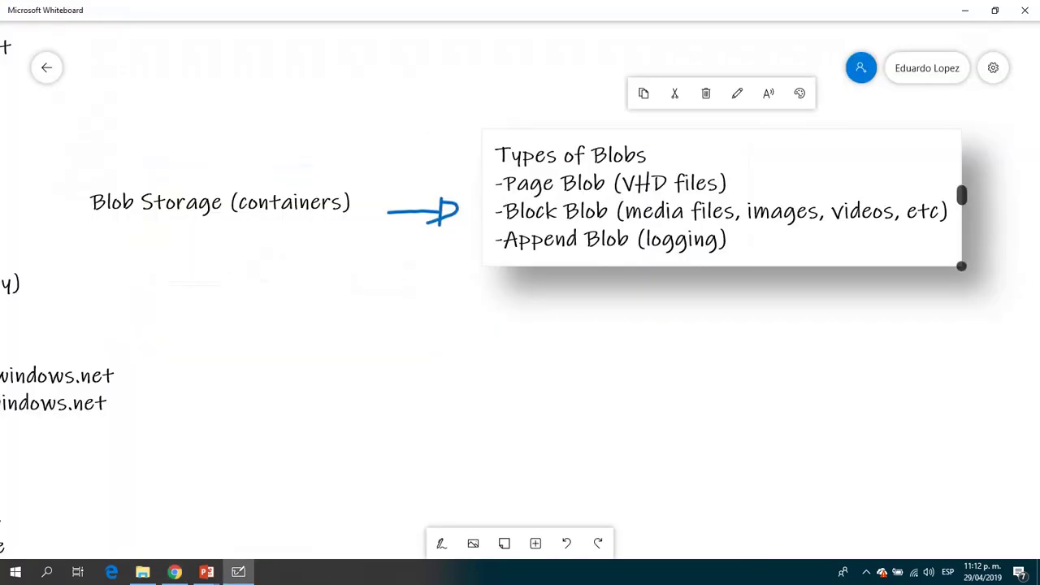
left_click(343, 434)
left_click_drag(328, 439, 850, 390)
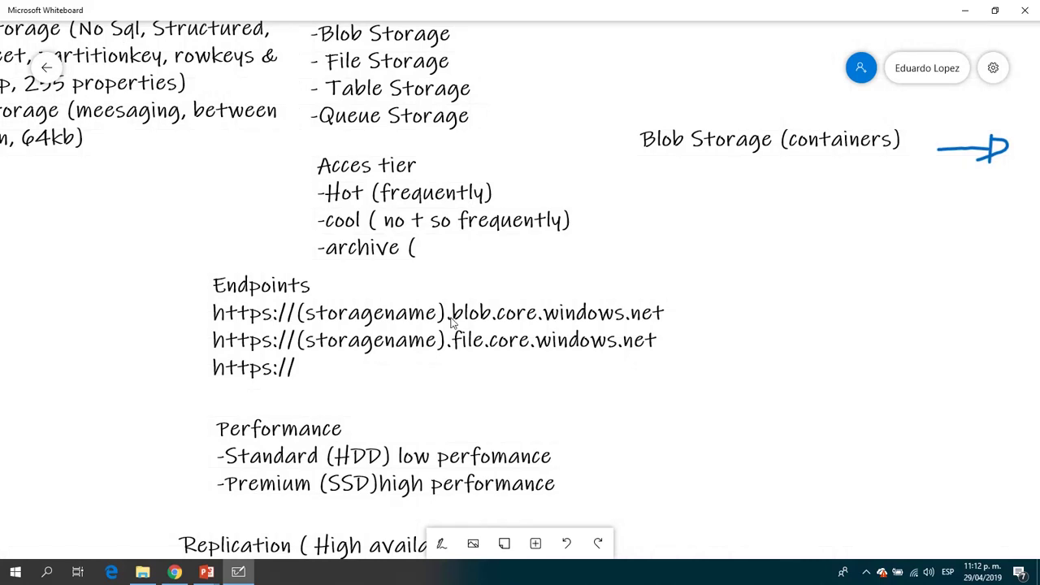
left_click(375, 317)
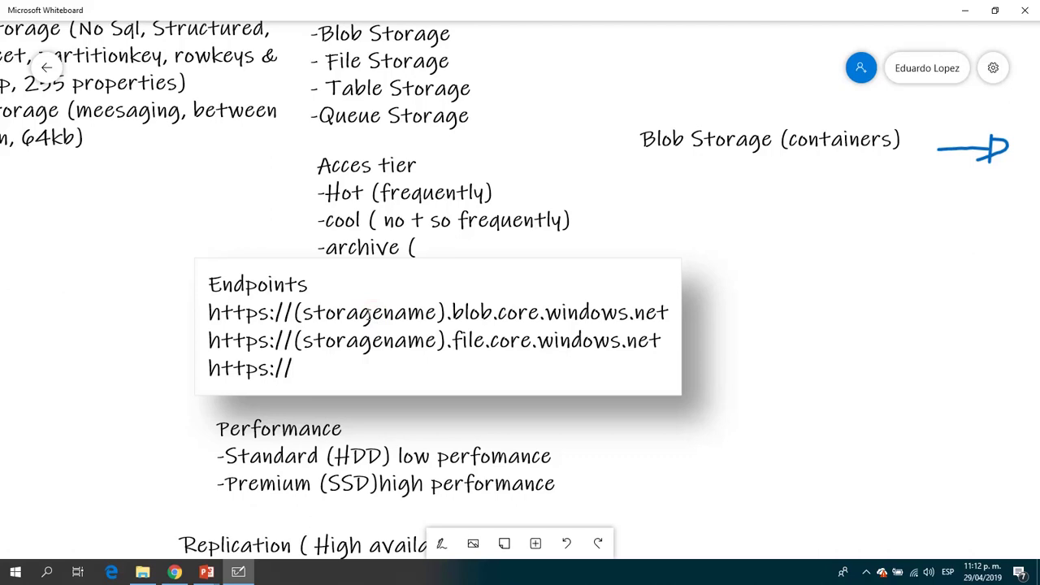
double_click(367, 314)
triple_click(367, 314)
left_click(368, 314)
left_click_drag(452, 313, 493, 315)
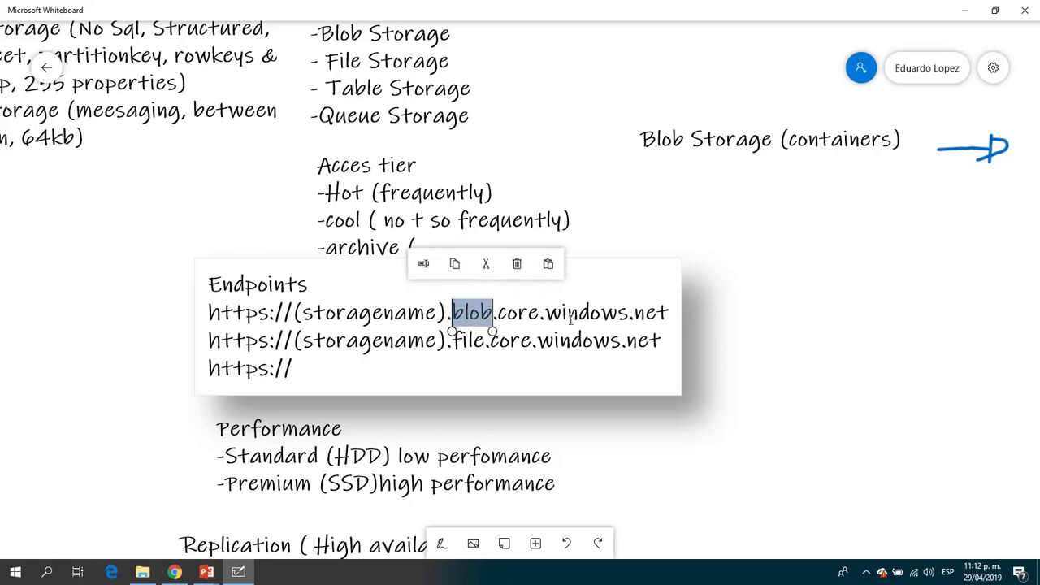
Highlight the storagename placeholder in the second URL of the Endpoints note, and deselect the note.
double_click(365, 341)
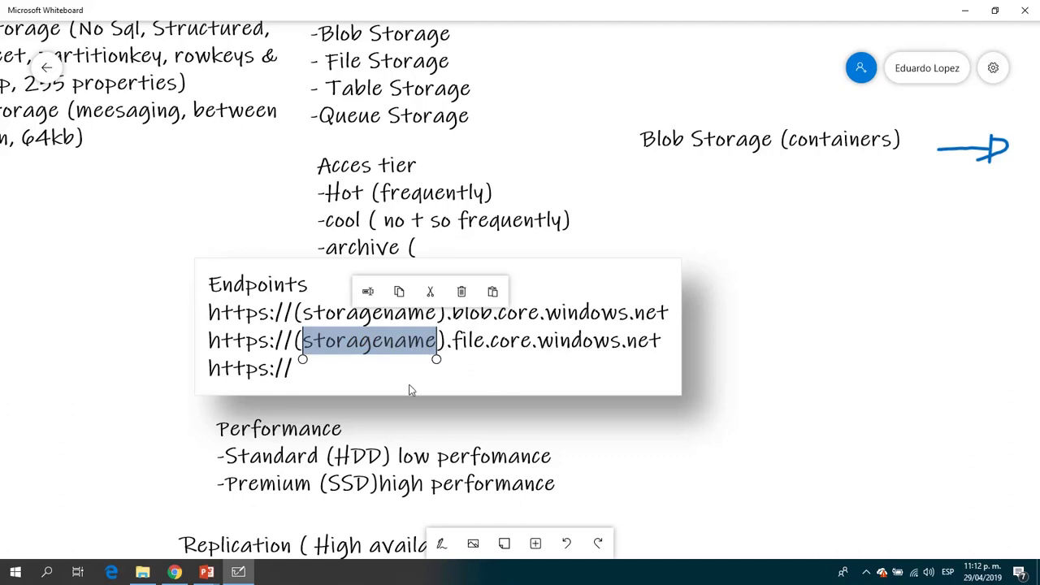
left_click(356, 389)
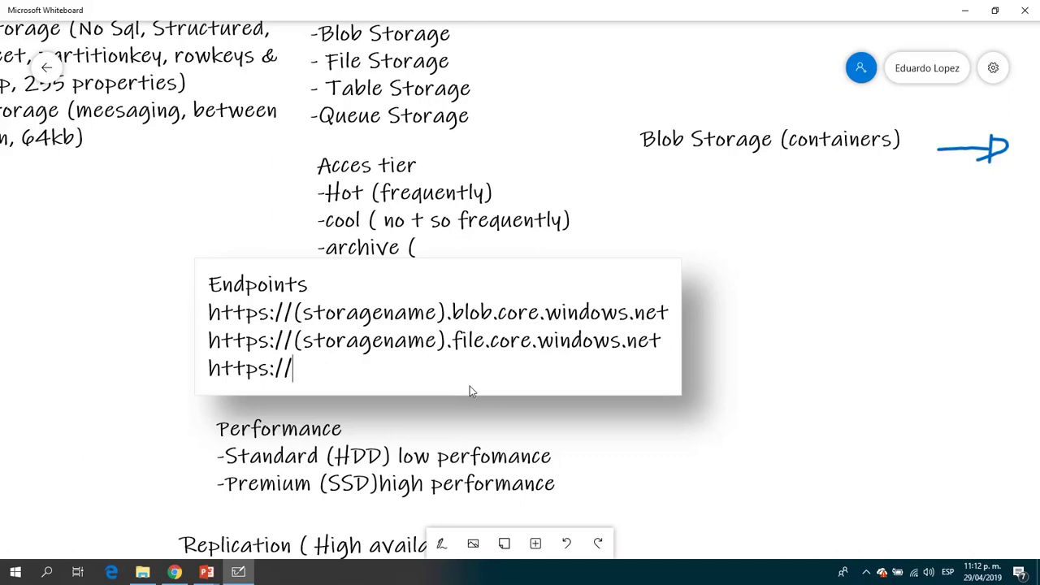
left_click(864, 328)
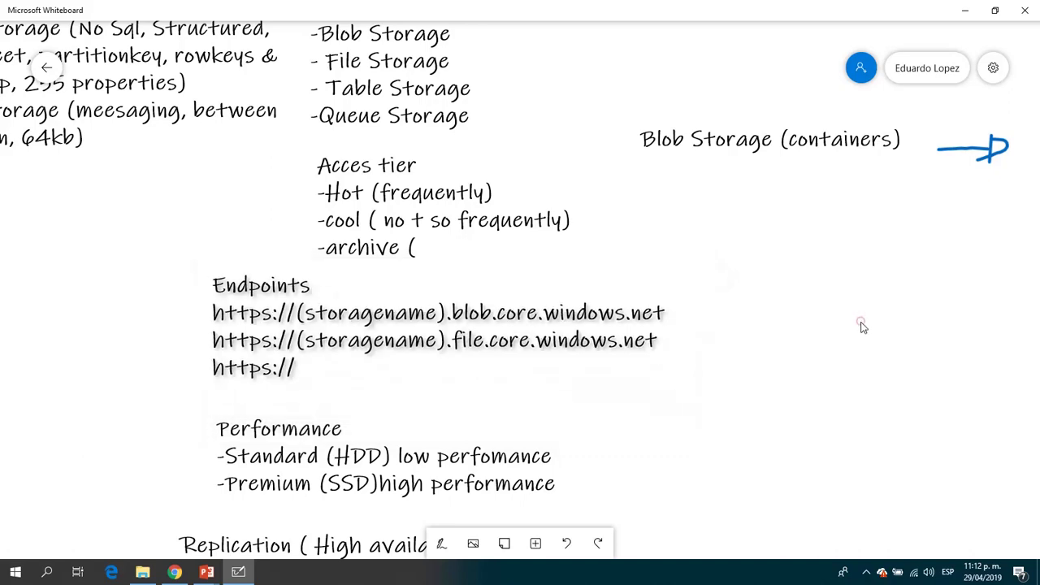
Return to the Azure portal in Chrome and open the Files service of the storageaccountvideo storage account.
key("alt+Tab")
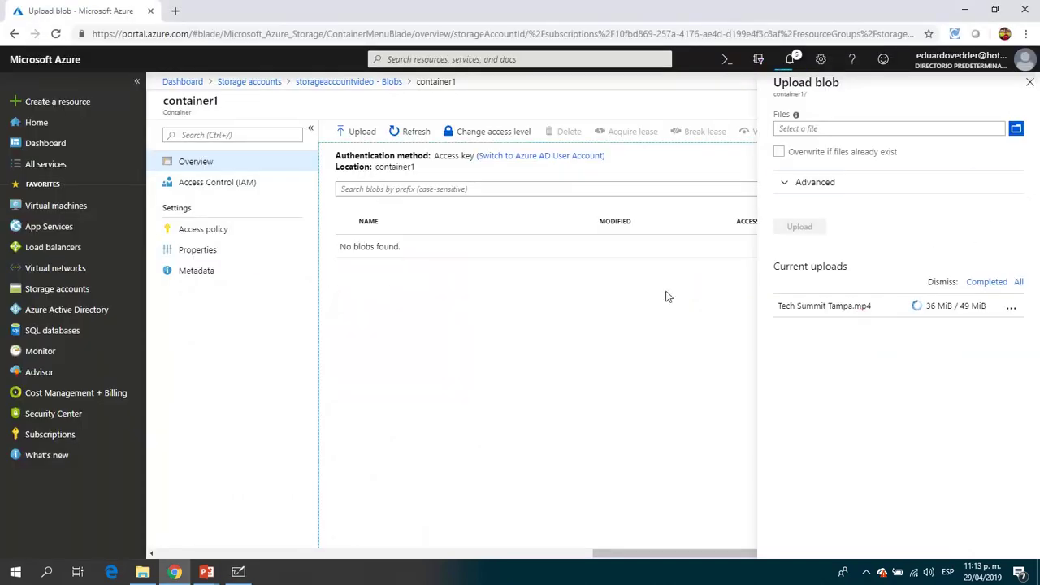
left_click(349, 81)
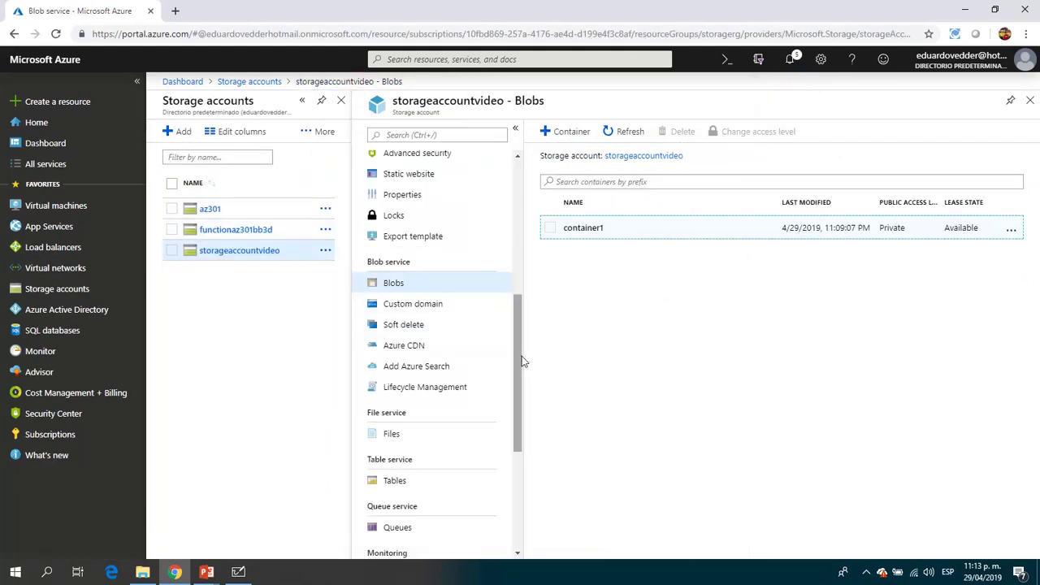
left_click_drag(521, 355, 520, 409)
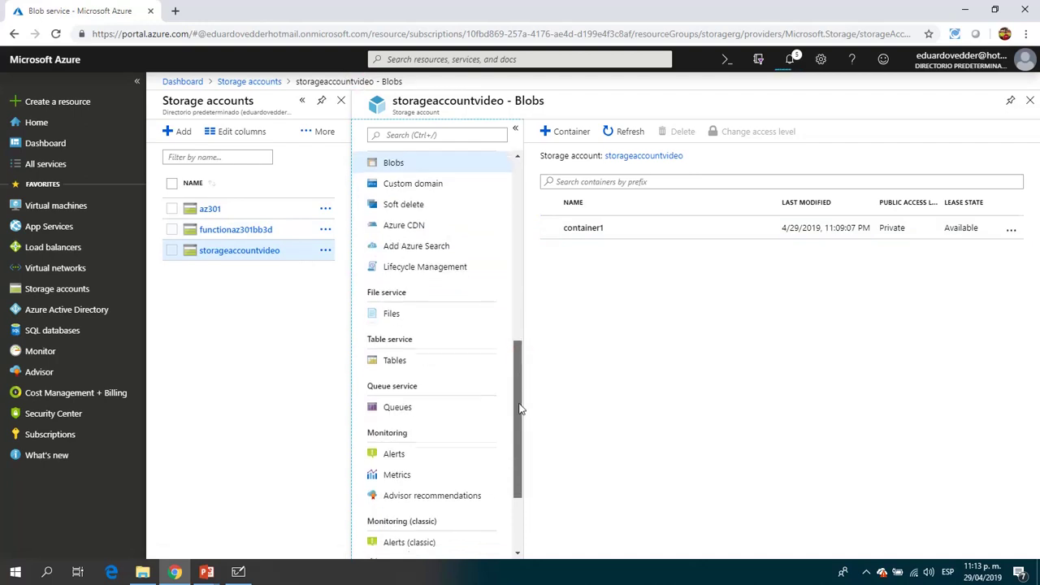
left_click(392, 312)
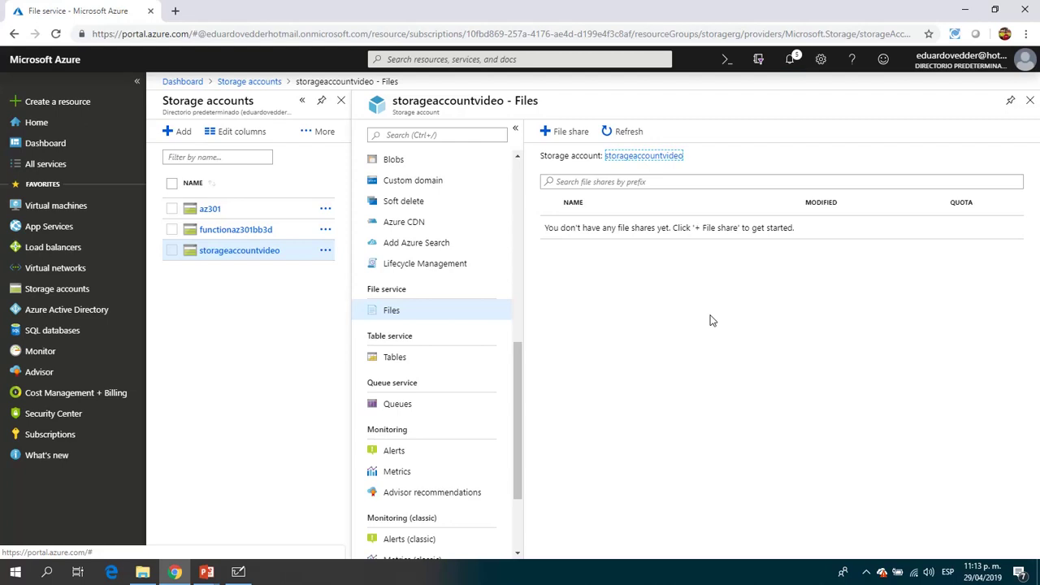
Create a file share named fileshare1 with a quota of 1 GiB.
left_click(559, 132)
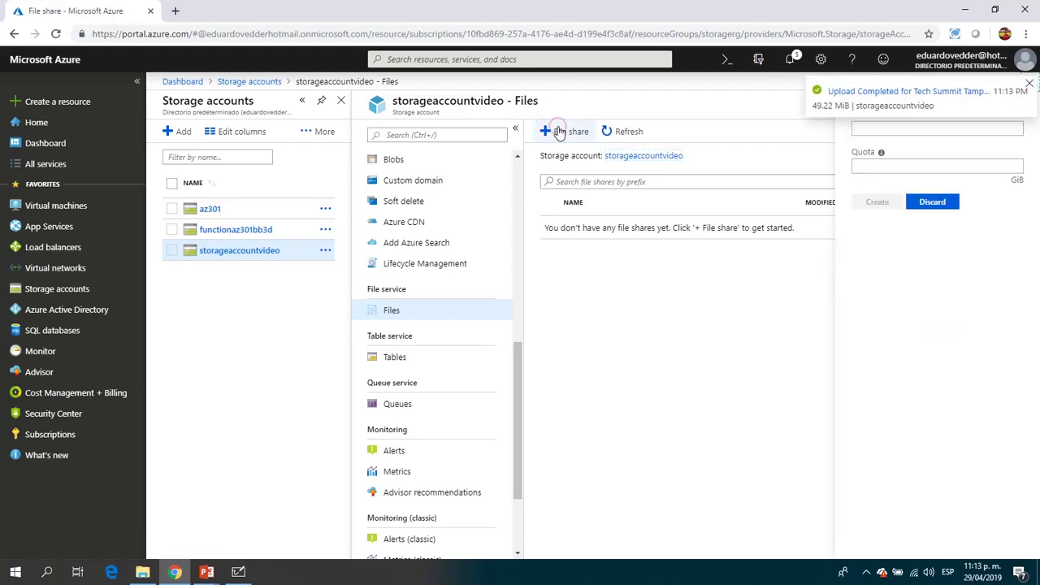
left_click(894, 128)
type("f")
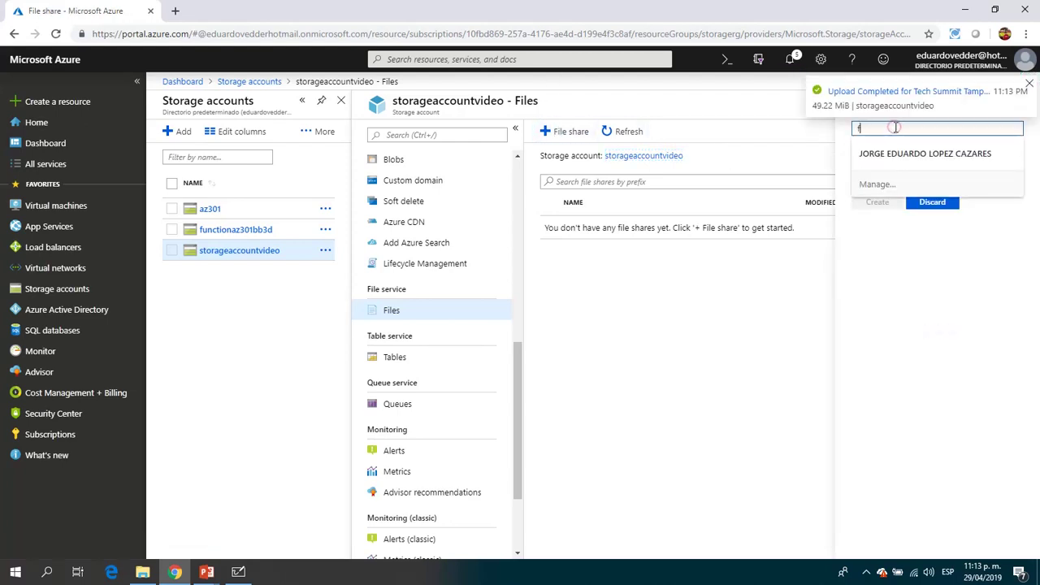
type("ileshare")
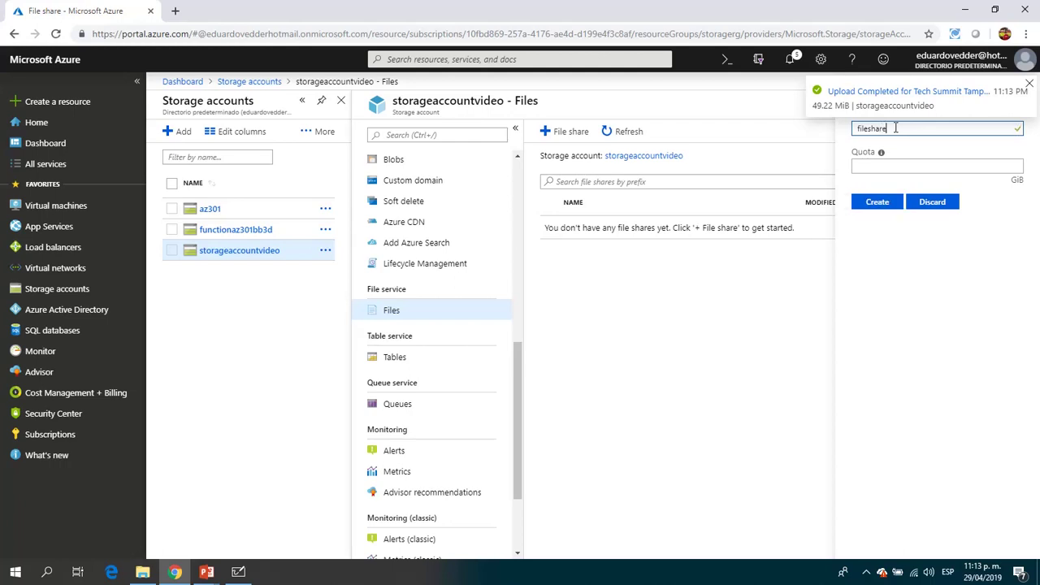
type("1")
left_click(897, 165)
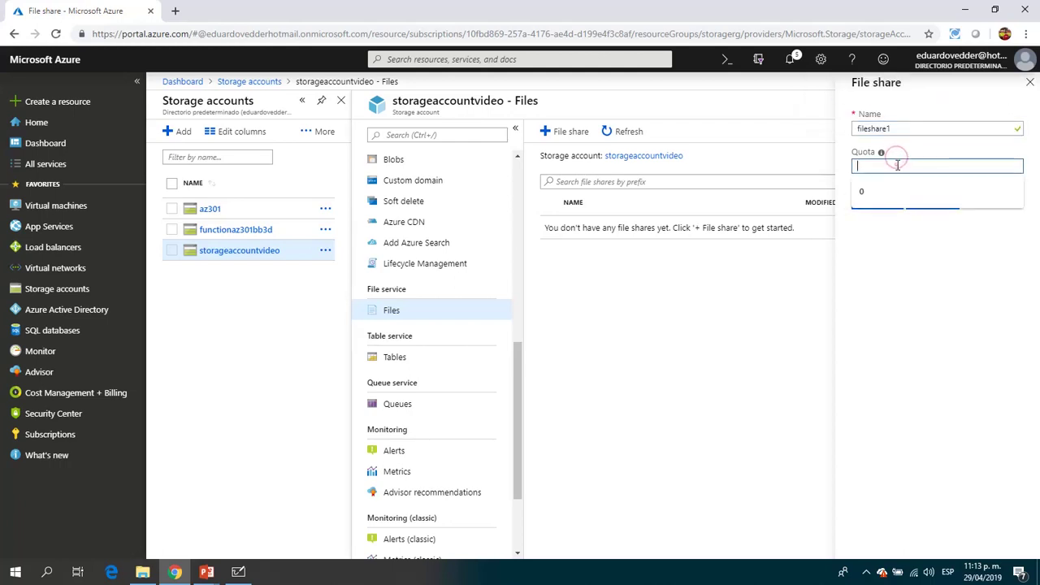
type("1")
left_click(880, 204)
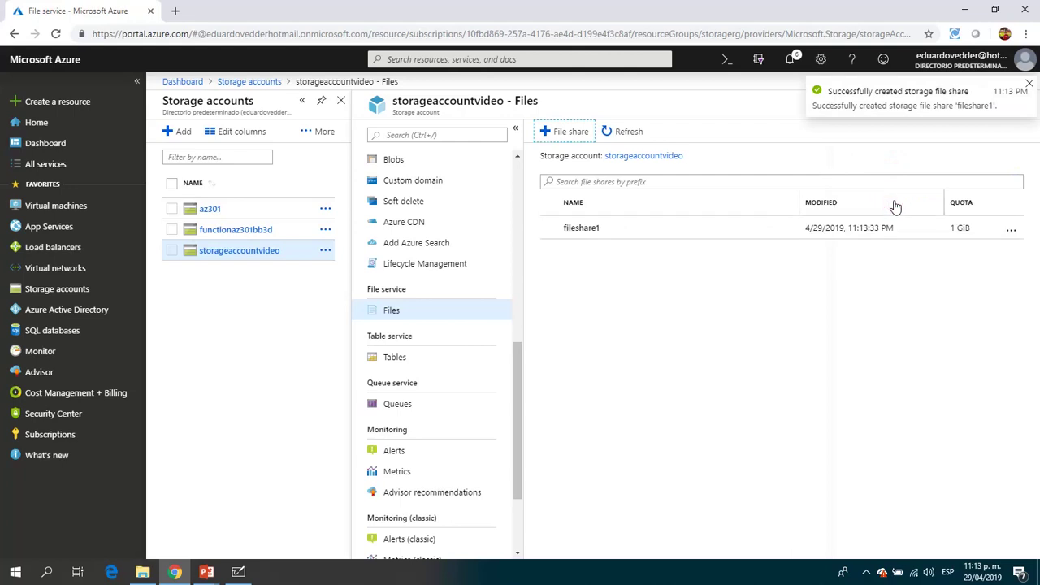
Open fileshare1 and add a directory named folder1 to it.
left_click(586, 233)
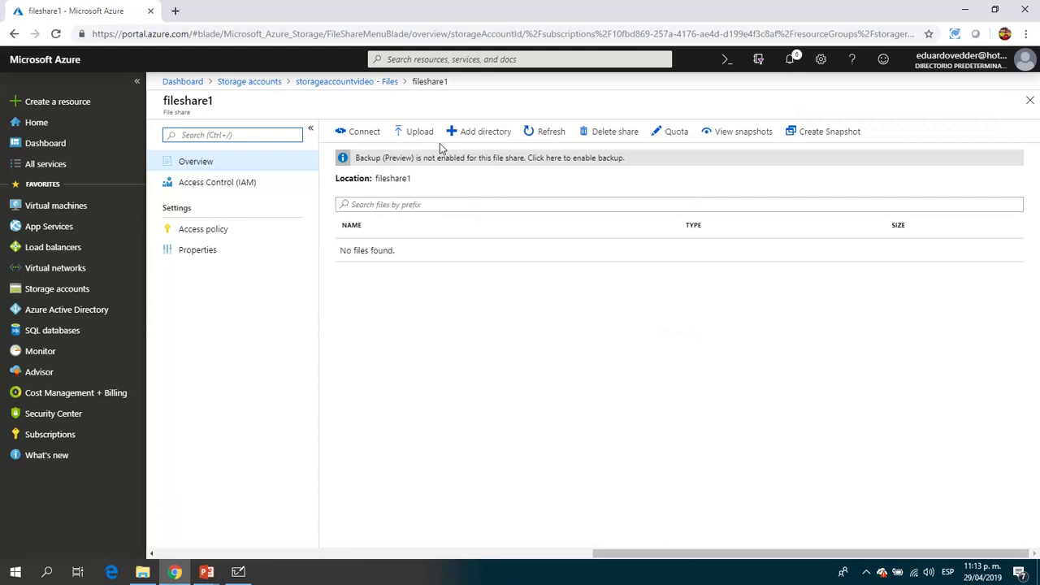
left_click(483, 138)
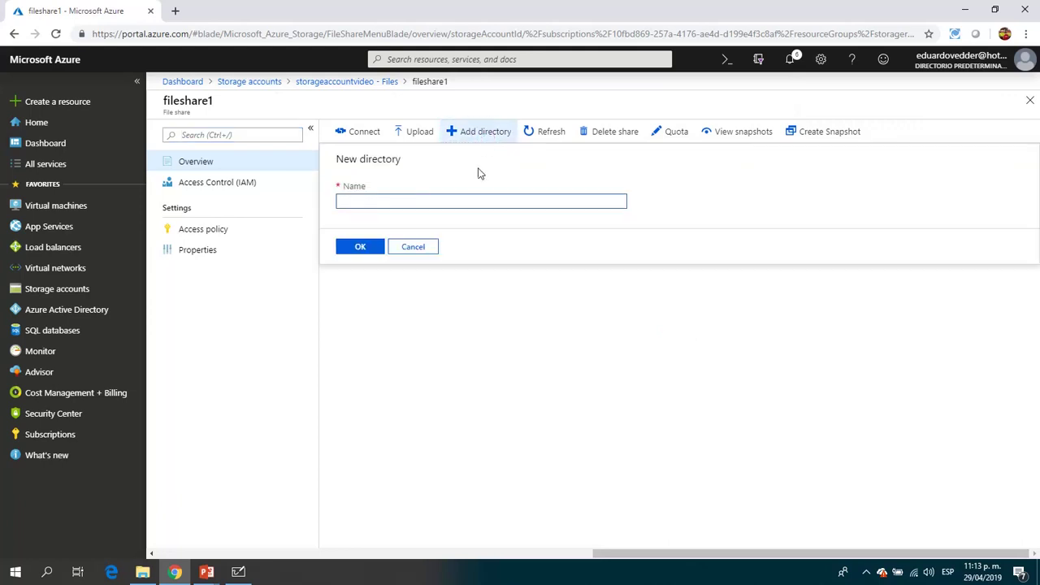
left_click(486, 200)
type("folder1")
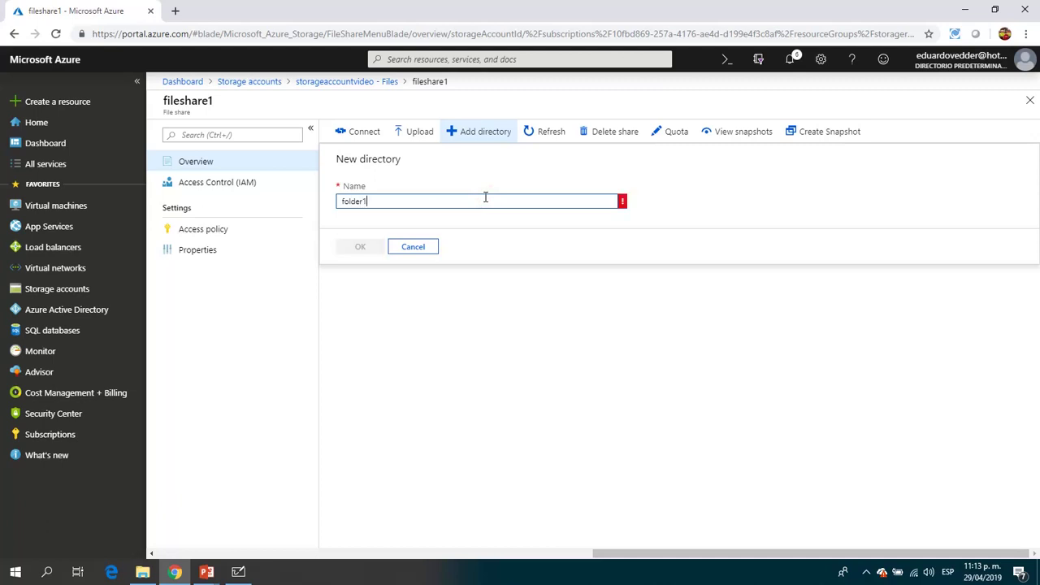
left_click(361, 245)
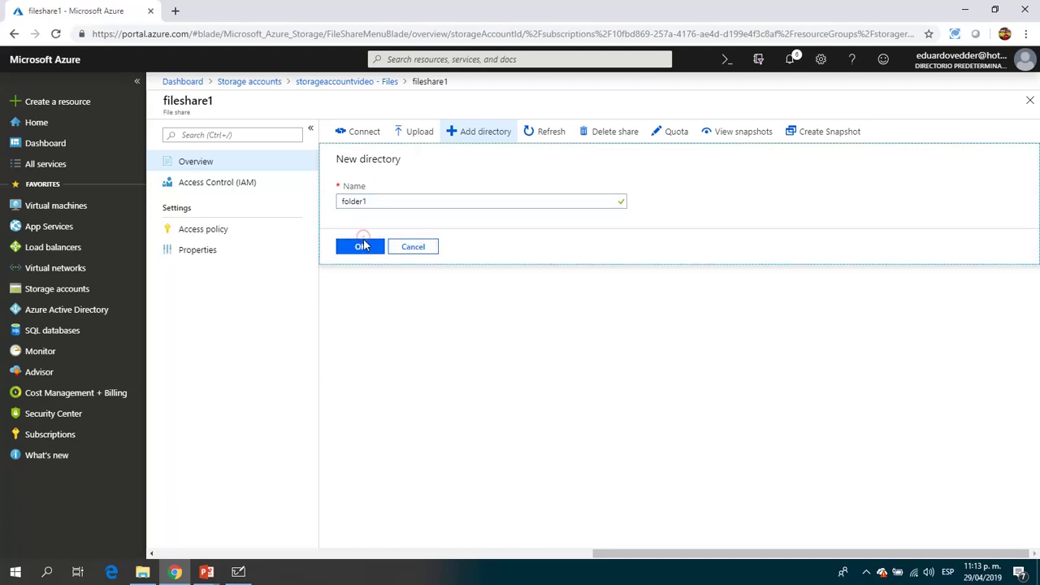
Open folder1 and add a subdirectory named folder2 inside it.
left_click(378, 256)
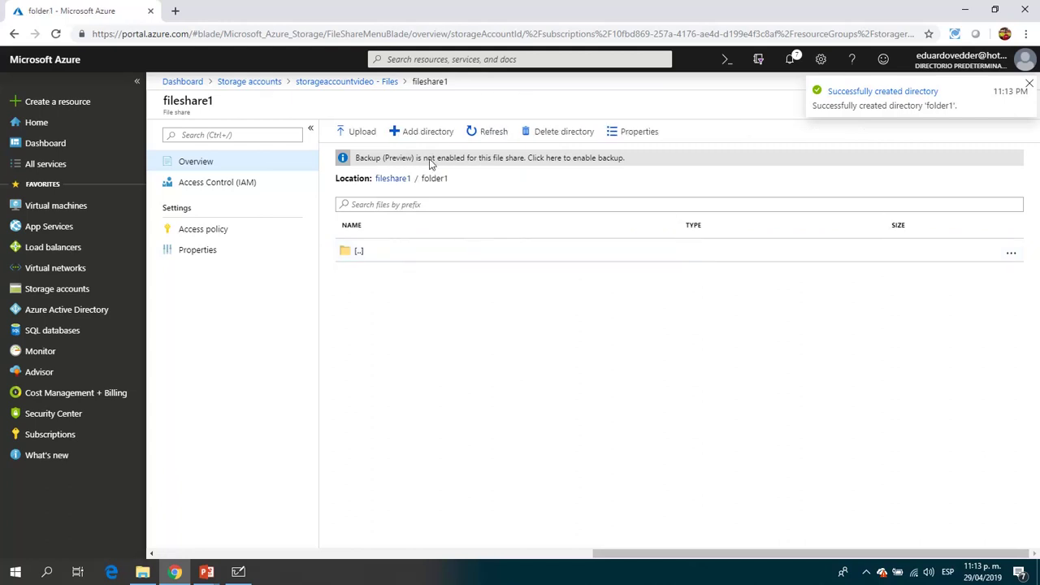
left_click(423, 132)
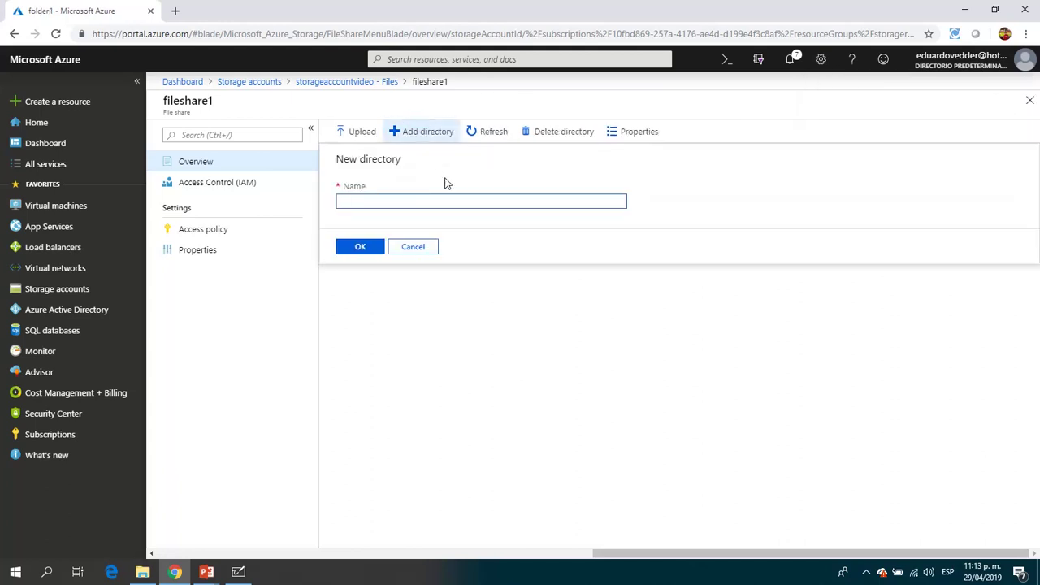
type("folder2")
left_click(370, 250)
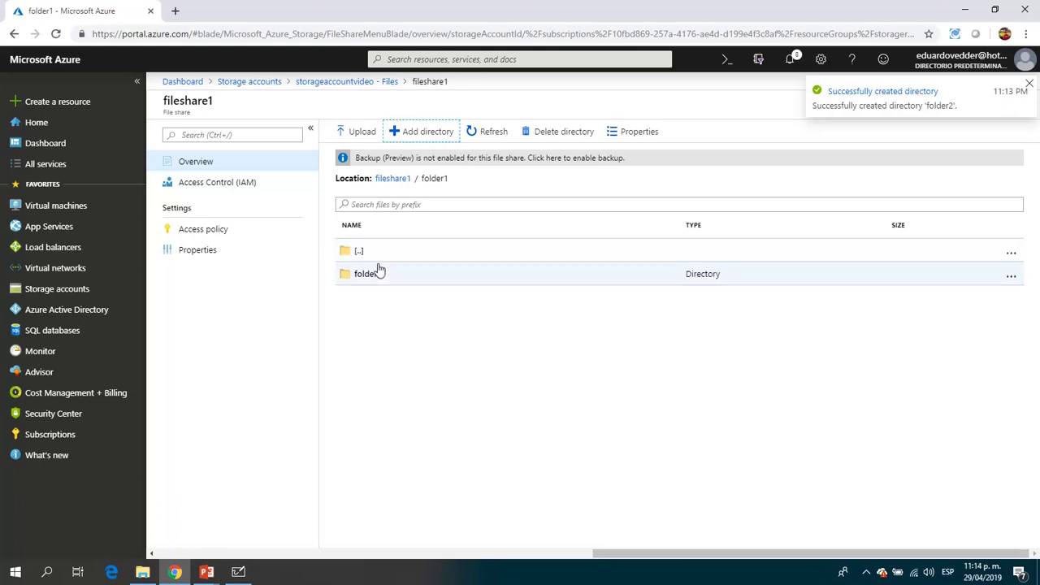
Upload the Exam AZ-103_Alignment_Document PDF from the Escritorio folder to folder1 and close the upload pane.
left_click(361, 133)
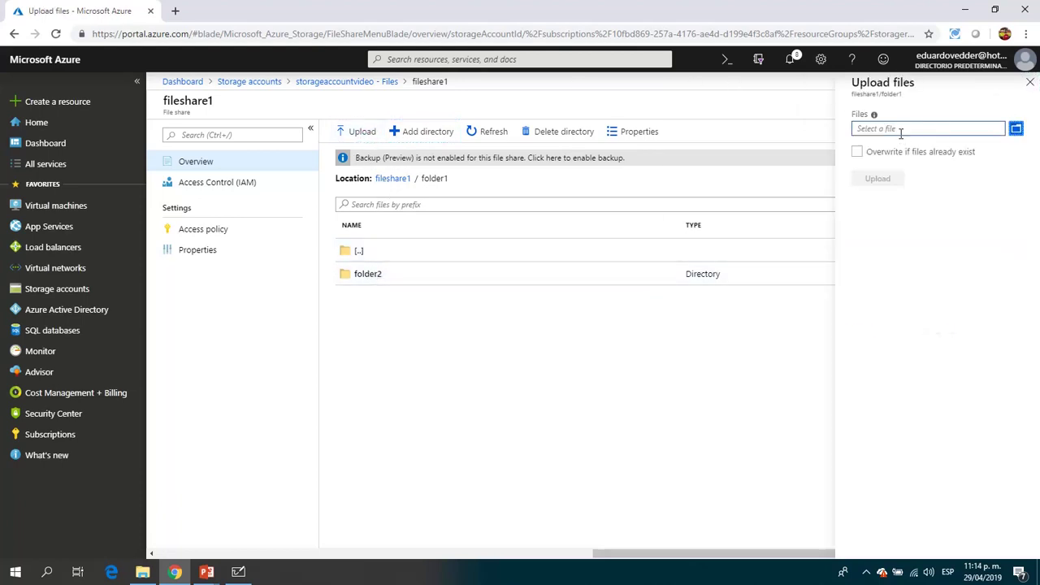
left_click(1016, 130)
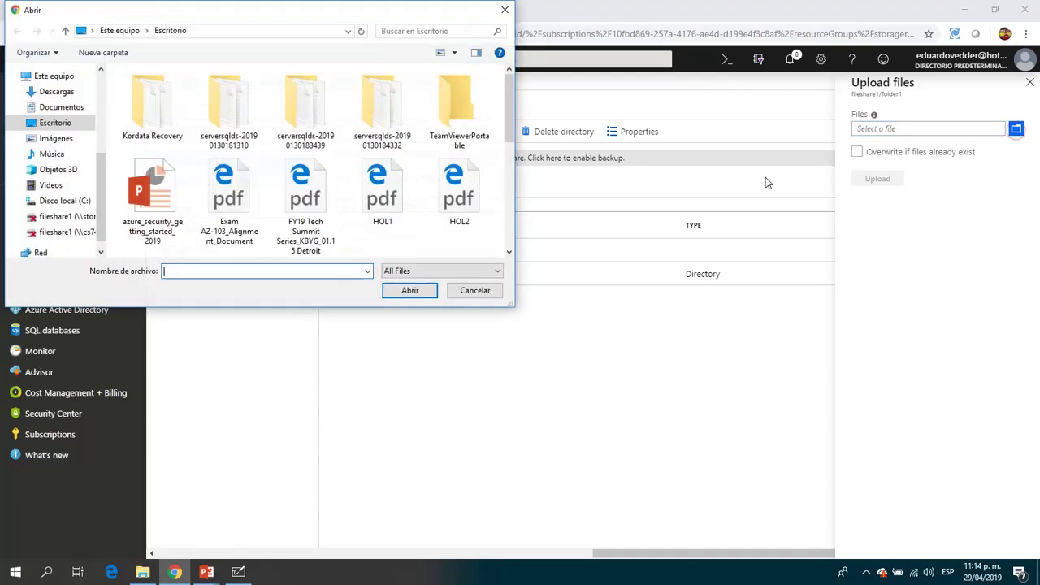
double_click(224, 187)
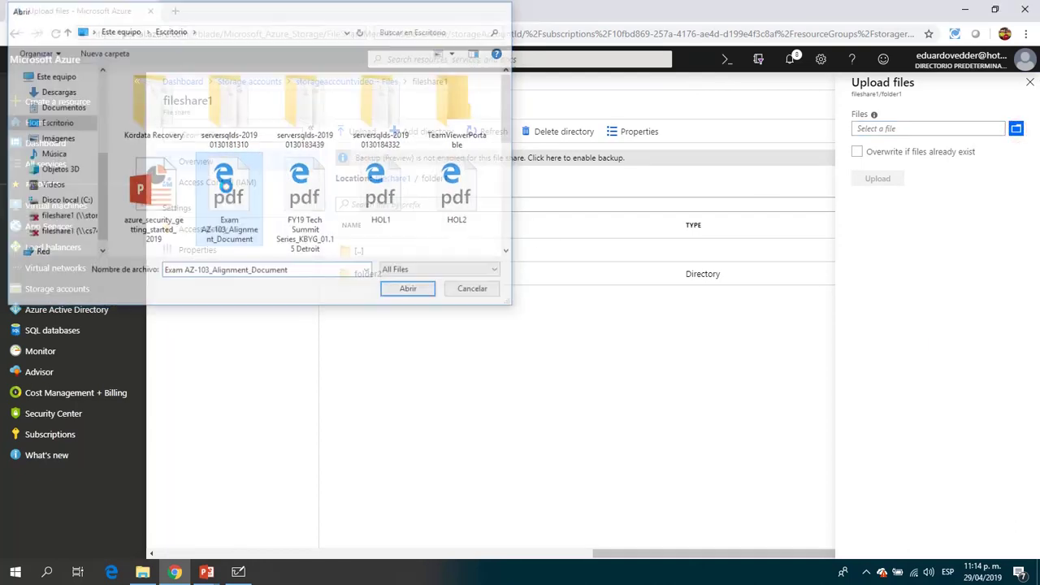
left_click(875, 184)
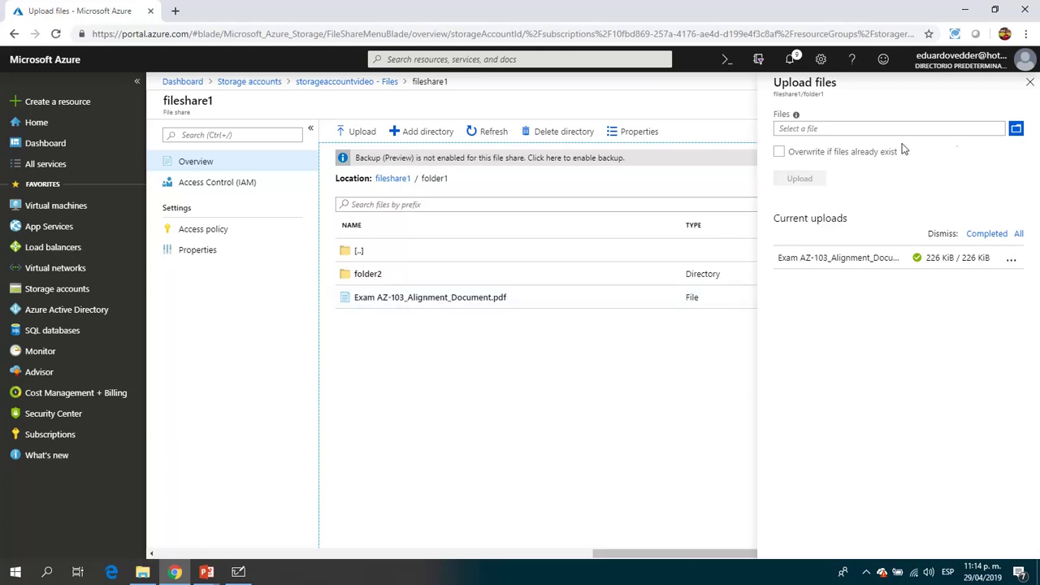
left_click(1029, 82)
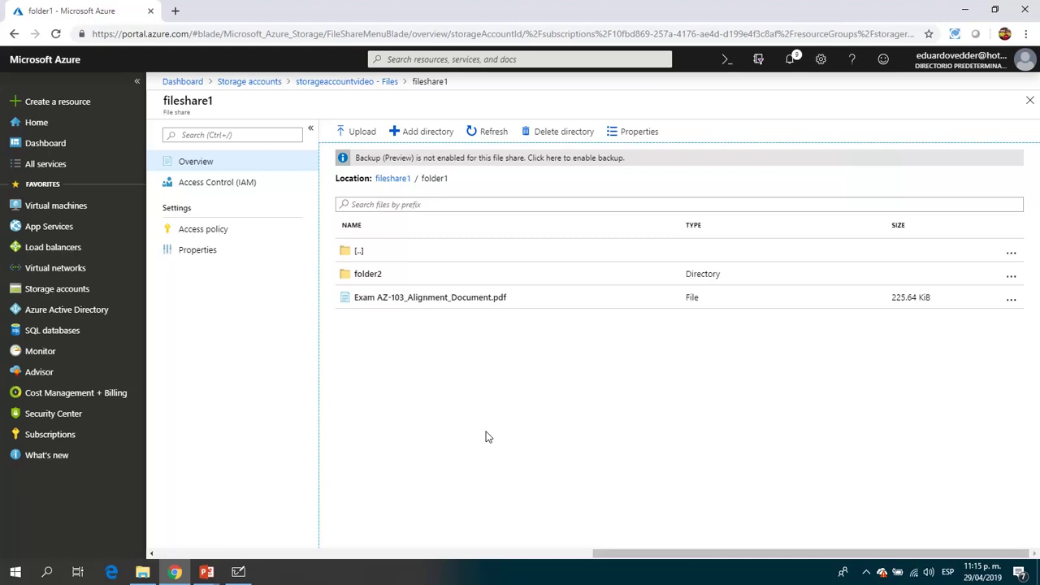
left_click(844, 573)
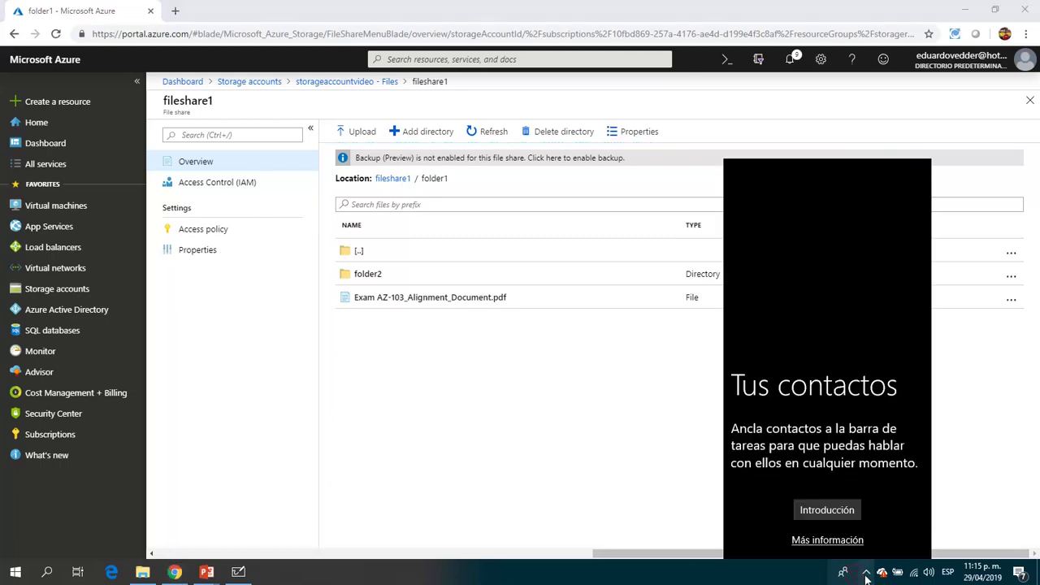
left_click(866, 573)
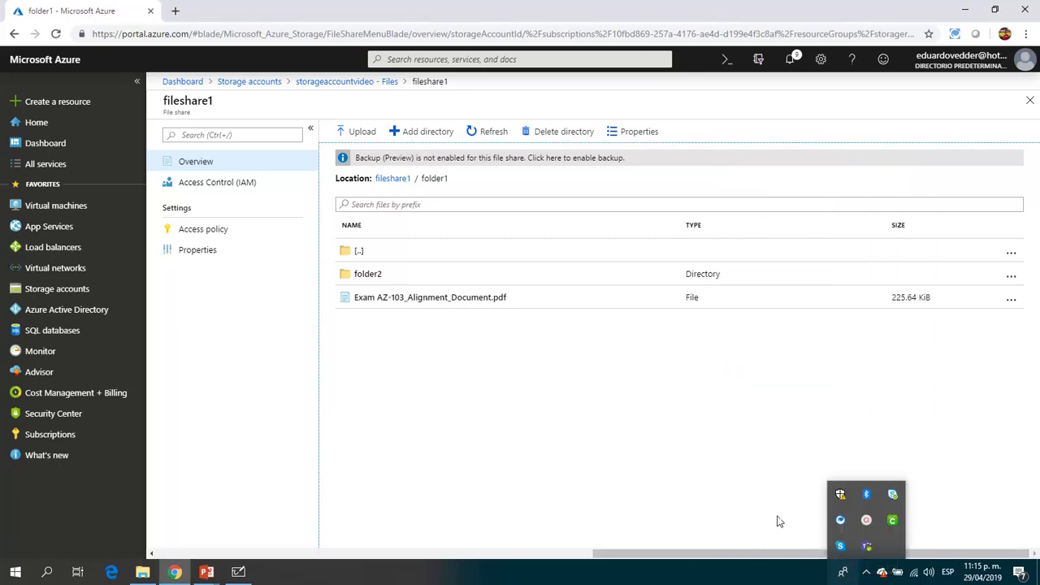
left_click(866, 520)
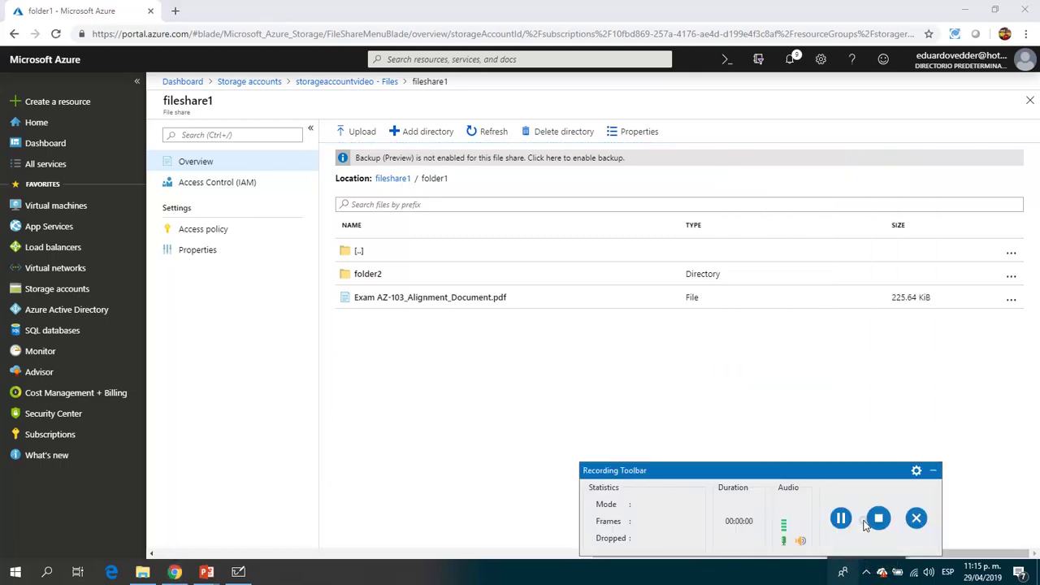